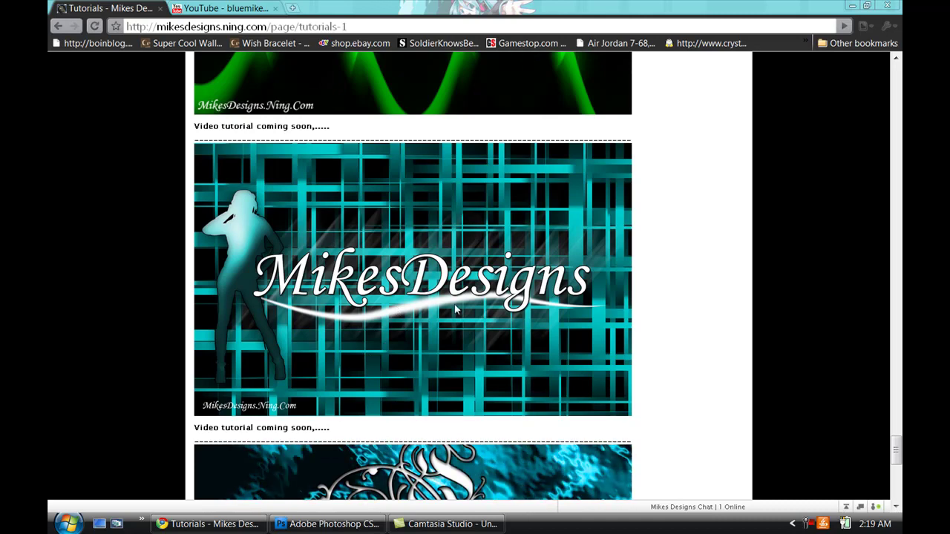
# Create a new Photoshop document using the 1440 px × 900 px preset
pyautogui.click(308, 524)
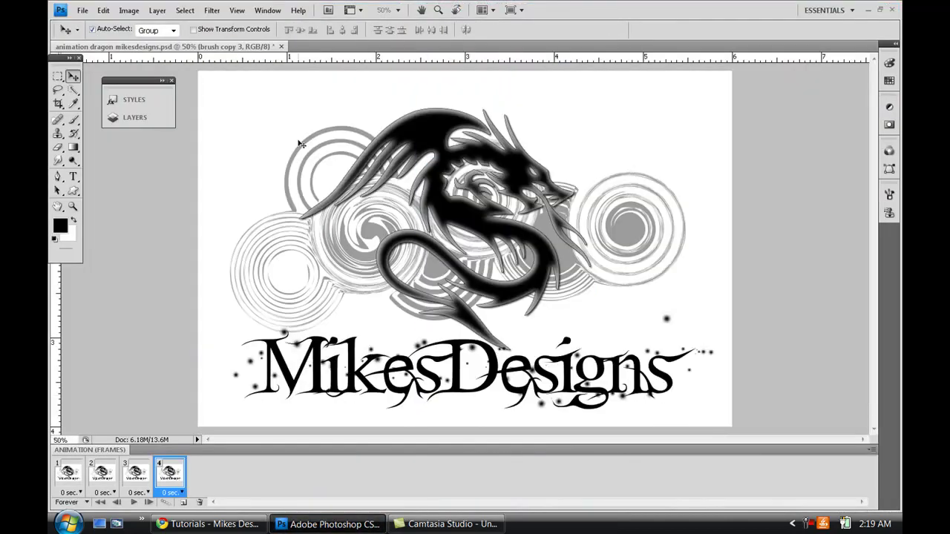
pyautogui.hotkey('ctrl', 'n')
pyautogui.click(383, 120)
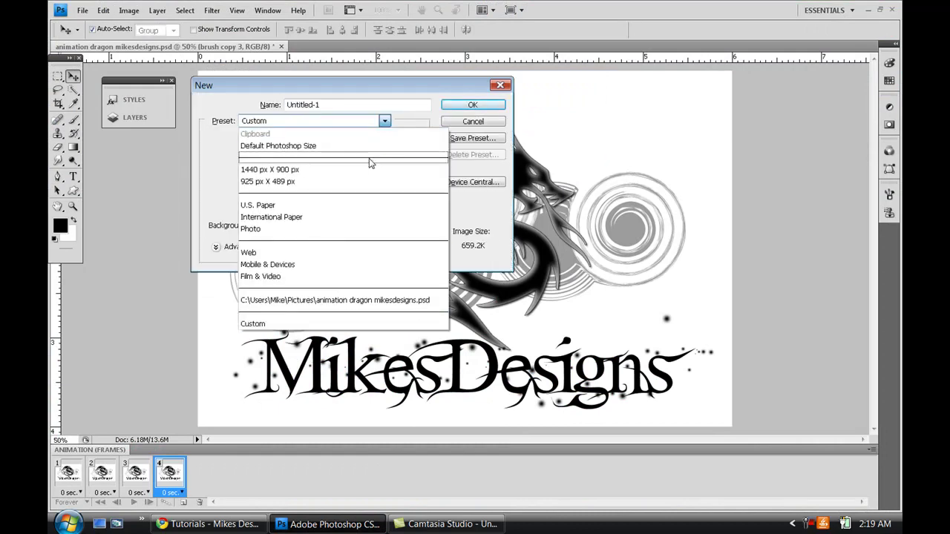
pyautogui.click(371, 170)
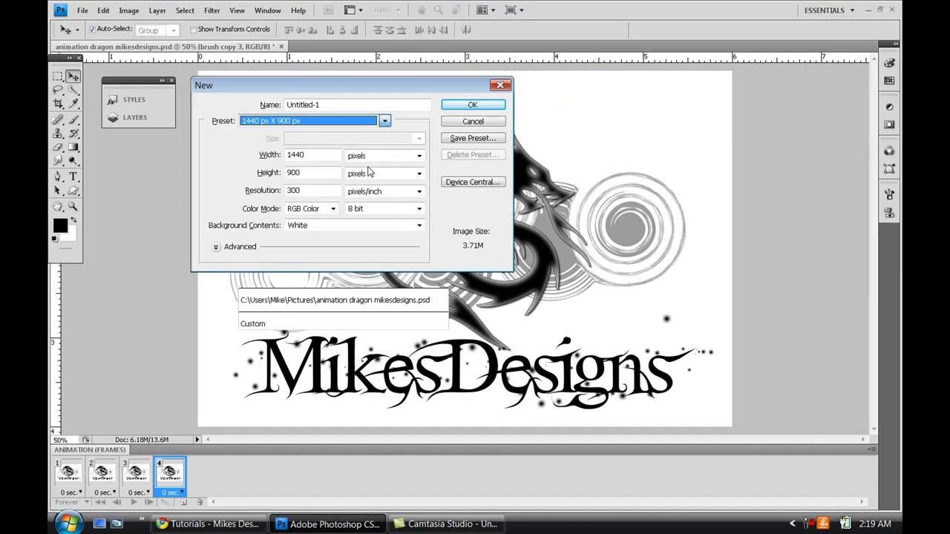
pyautogui.click(492, 106)
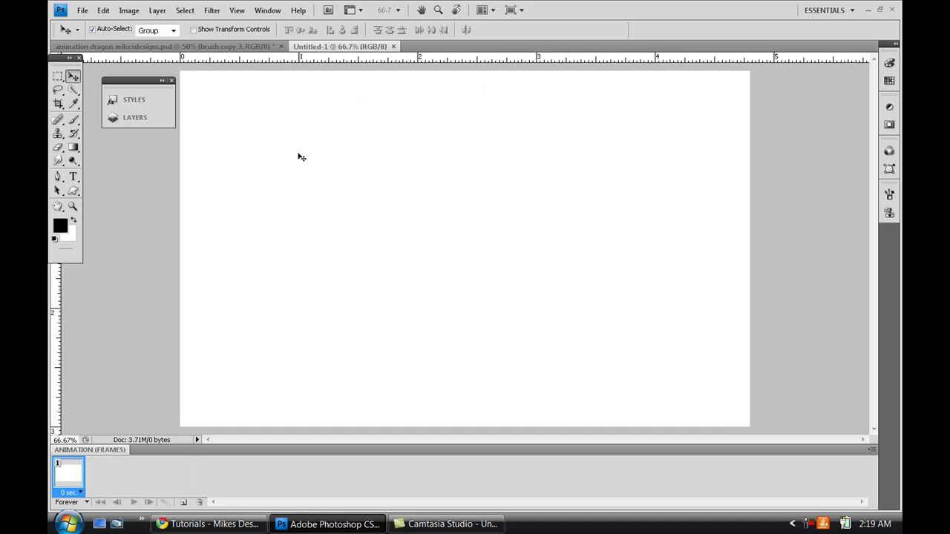
# Fill the canvas top to bottom with the grey and black gradient preset
pyautogui.click(73, 147)
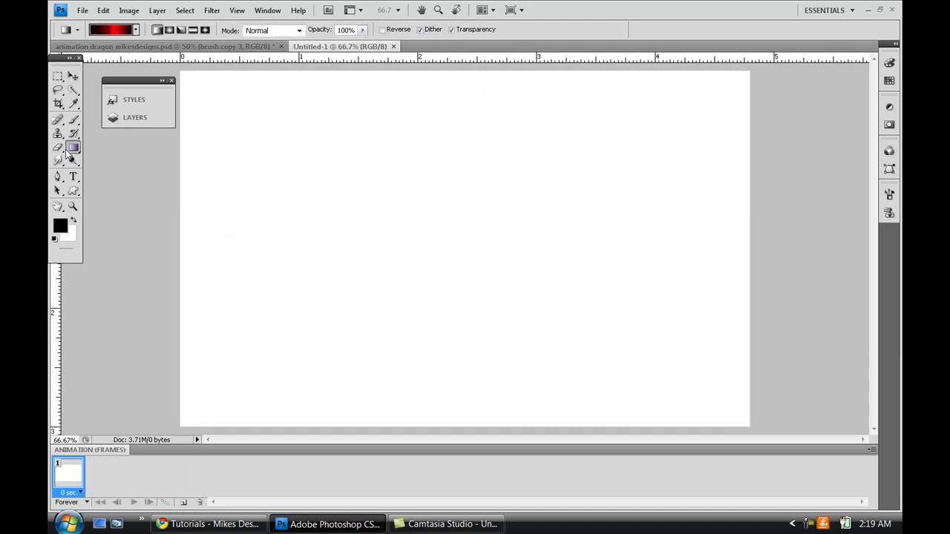
pyautogui.click(134, 32)
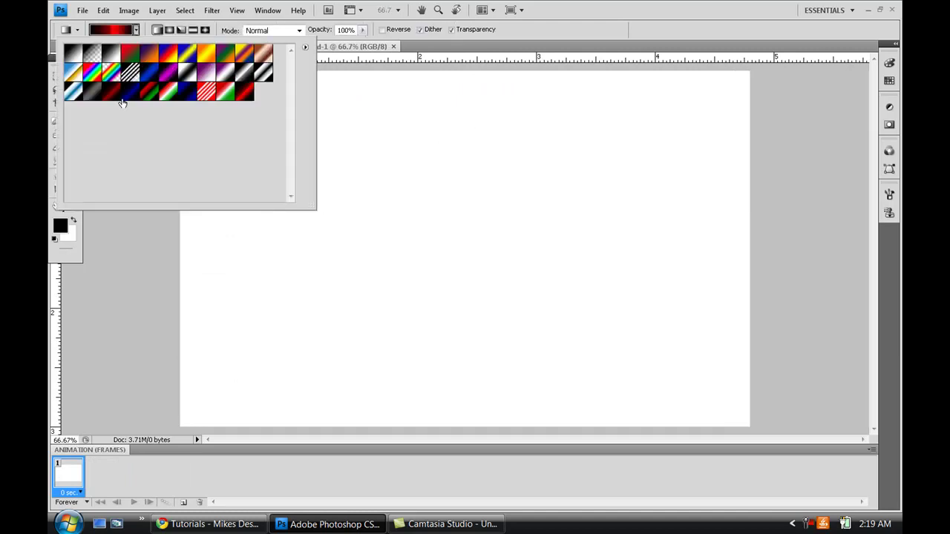
pyautogui.click(248, 79)
pyautogui.click(248, 79)
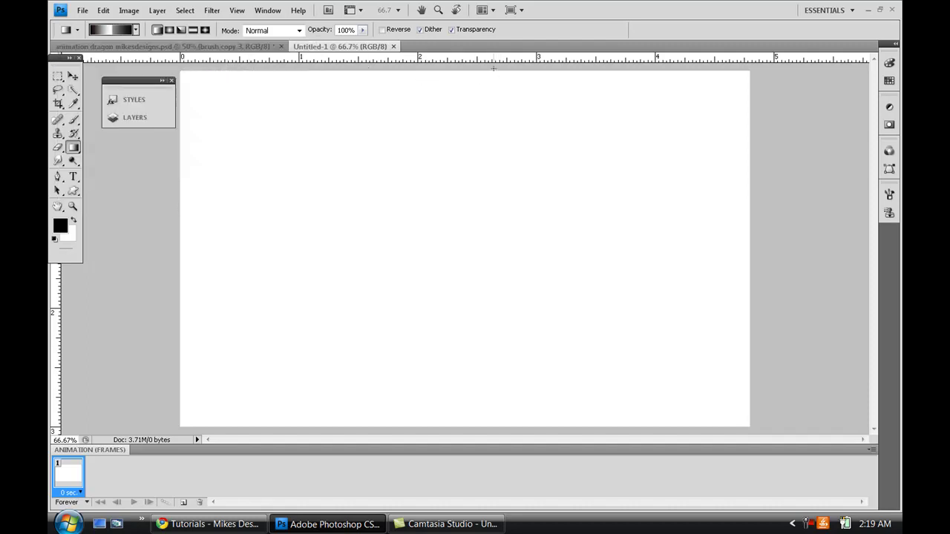
pyautogui.moveTo(493, 84); pyautogui.dragTo(480, 437)
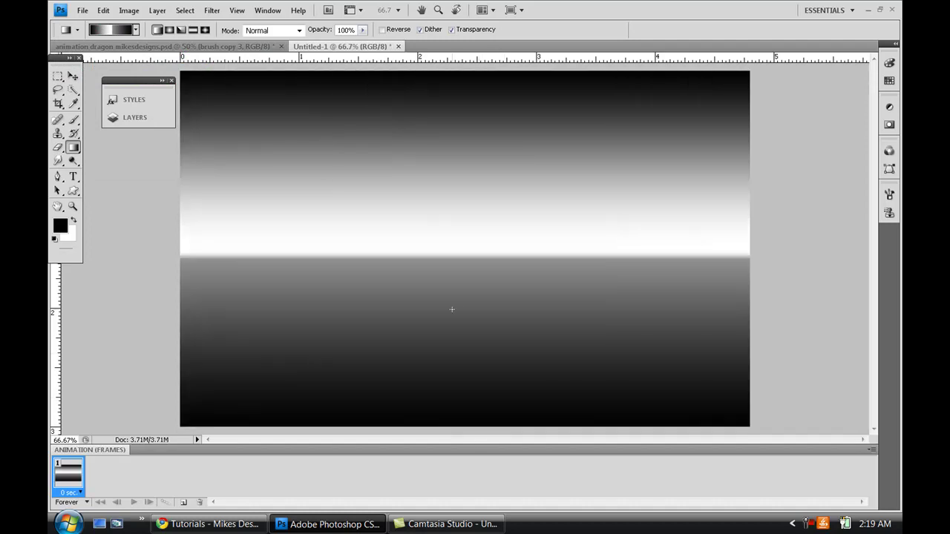
# Open the Wave distortion filter, move its dialog aside, and randomize the wave pattern twice
pyautogui.click(73, 76)
pyautogui.click(212, 11)
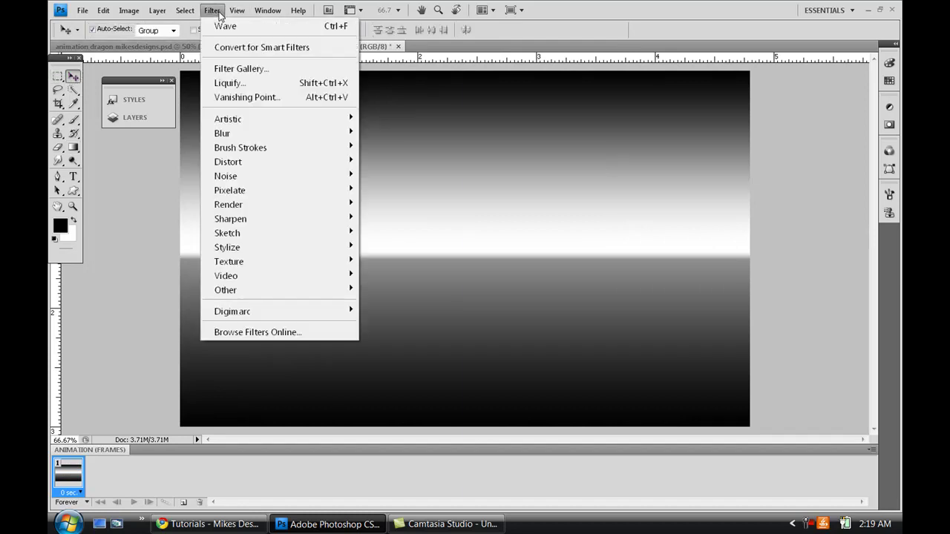
pyautogui.click(394, 317)
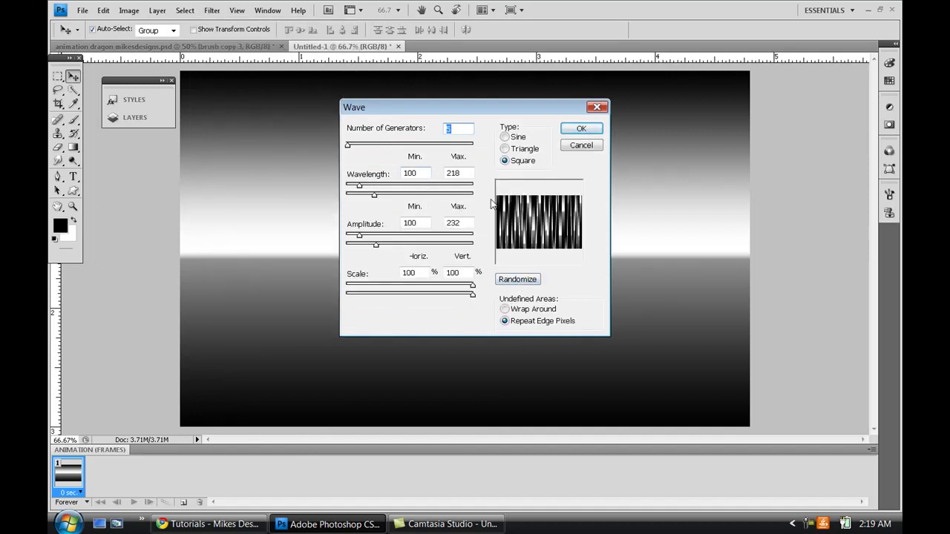
pyautogui.moveTo(458, 117); pyautogui.dragTo(628, 135)
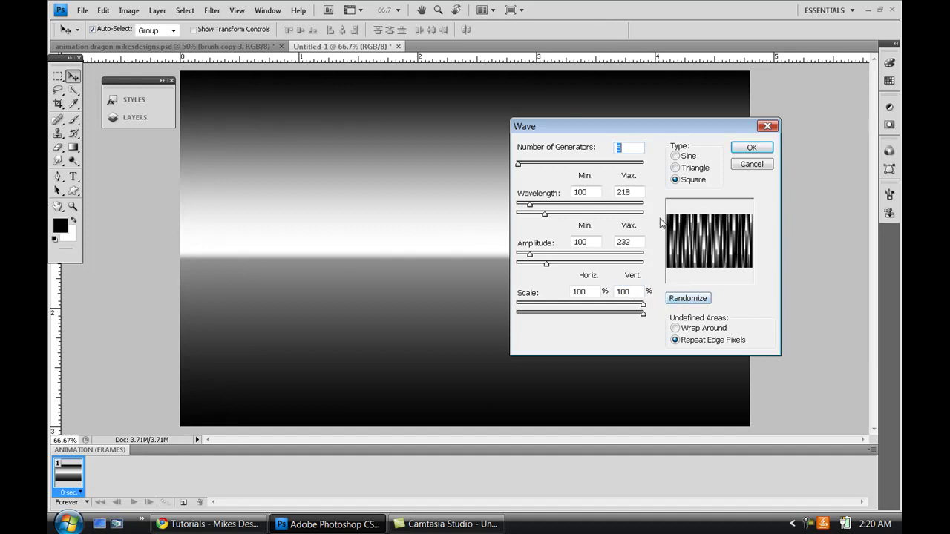
pyautogui.click(672, 301)
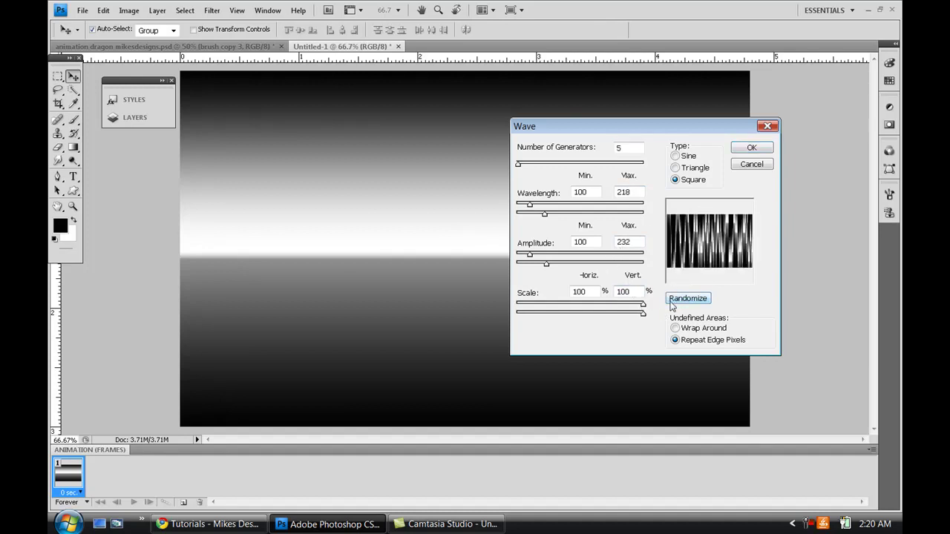
pyautogui.click(671, 303)
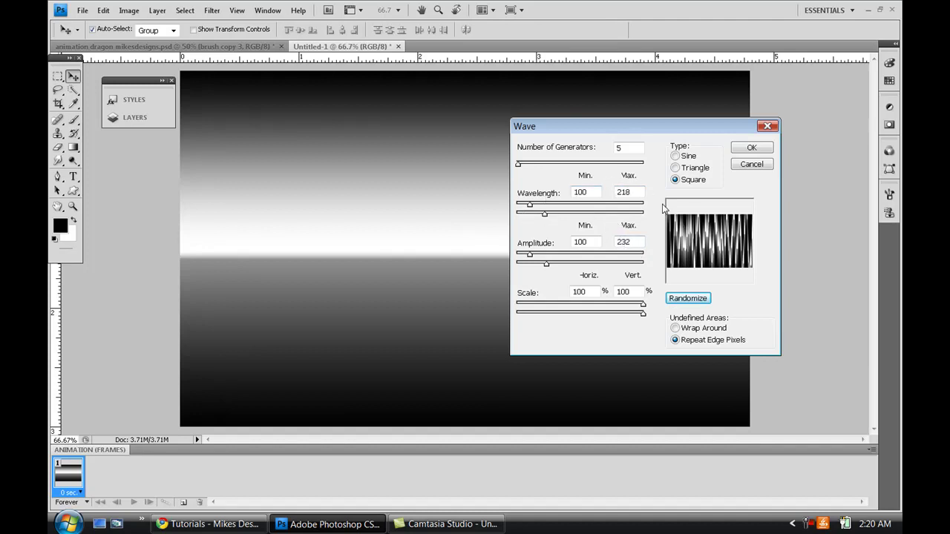
# Compare Triangle and Sine with Square waves, then adjust wavelength to max 326 and amplitude to 100–218
pyautogui.click(676, 168)
pyautogui.click(675, 157)
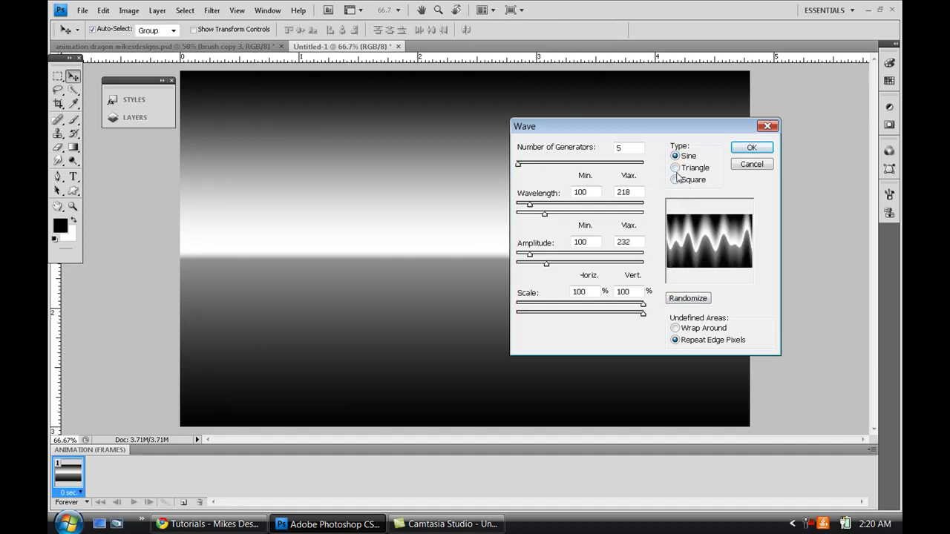
pyautogui.click(675, 181)
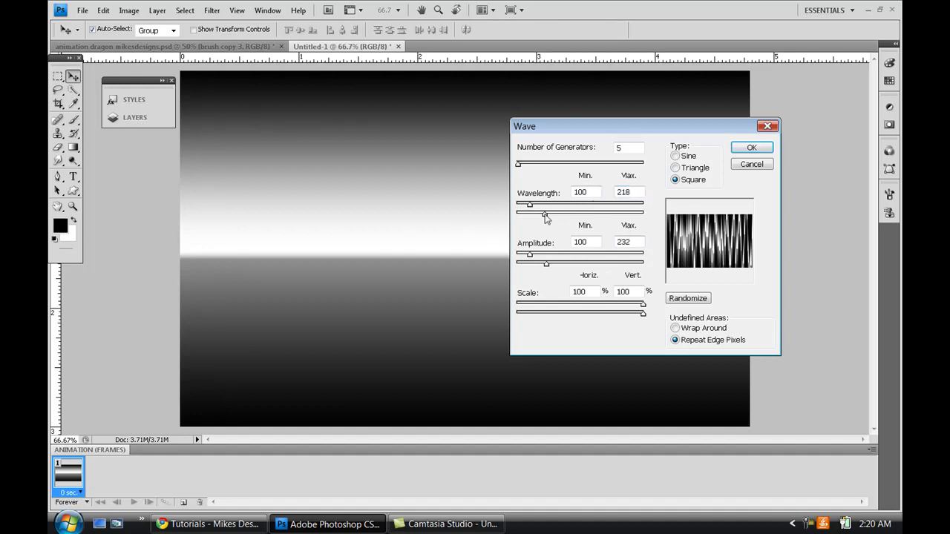
pyautogui.moveTo(547, 216); pyautogui.dragTo(563, 219)
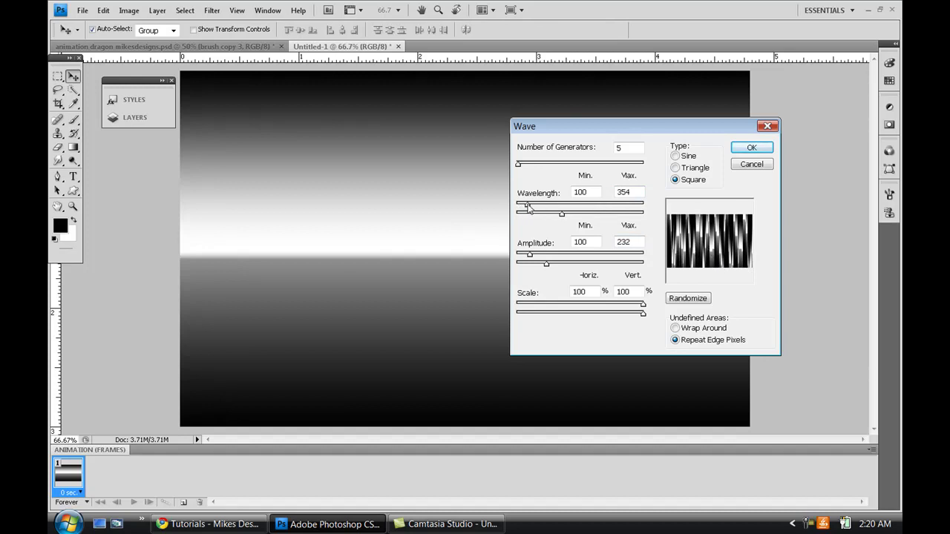
pyautogui.moveTo(523, 207); pyautogui.dragTo(521, 207)
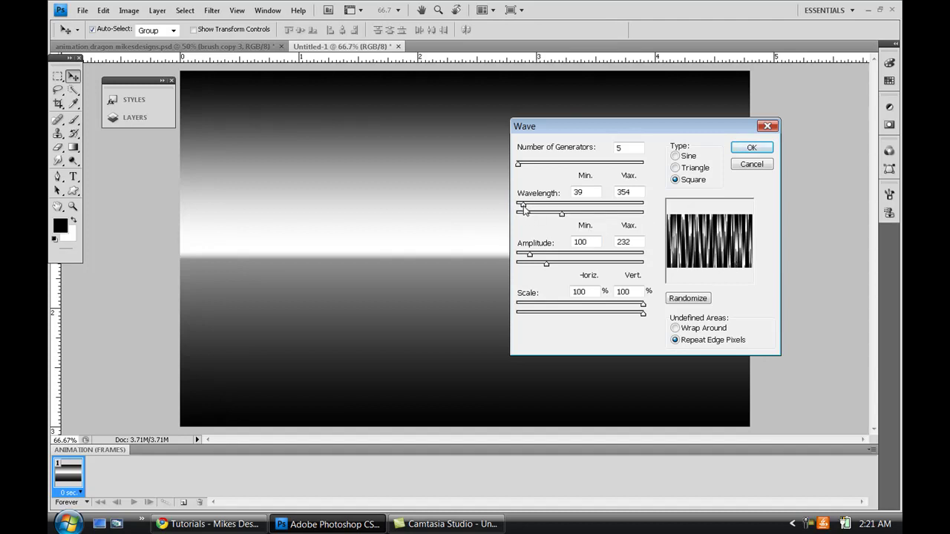
pyautogui.moveTo(527, 208); pyautogui.dragTo(561, 218)
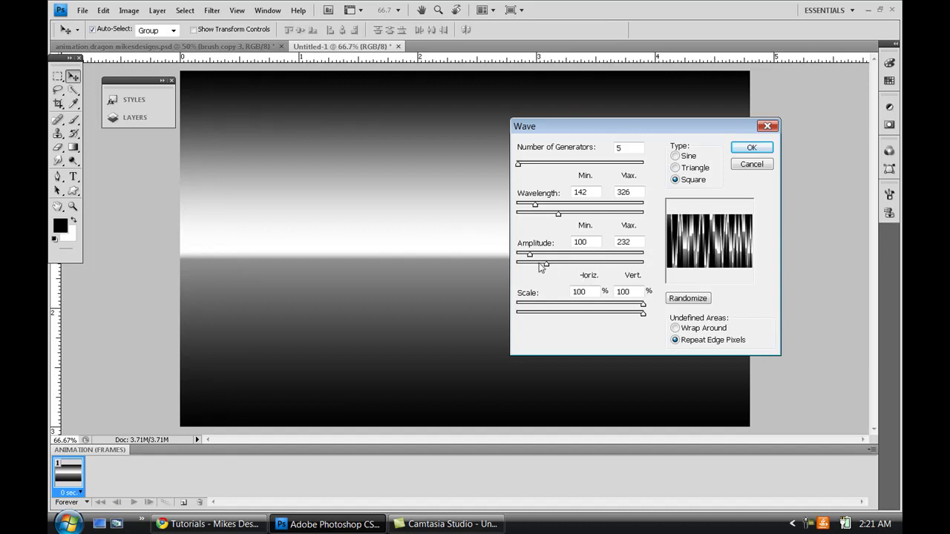
pyautogui.moveTo(547, 265)
pyautogui.mouseDown()
pyautogui.moveTo(556, 267)
pyautogui.moveTo(522, 258)
pyautogui.moveTo(532, 259)
pyautogui.mouseUp()
# Set the wavelength to 100–218 and randomize the wave pattern several times
pyautogui.doubleClick(580, 193)
pyautogui.write('1')
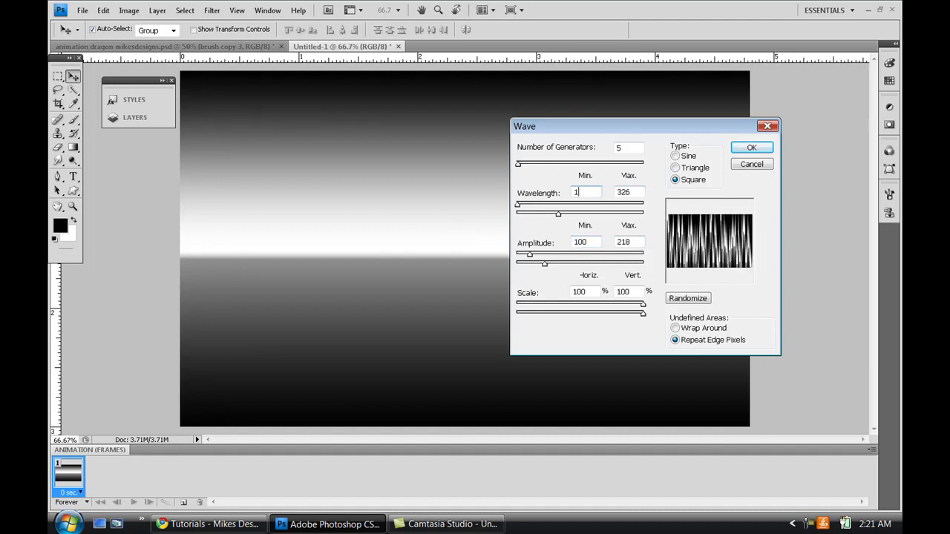
pyautogui.write('00')
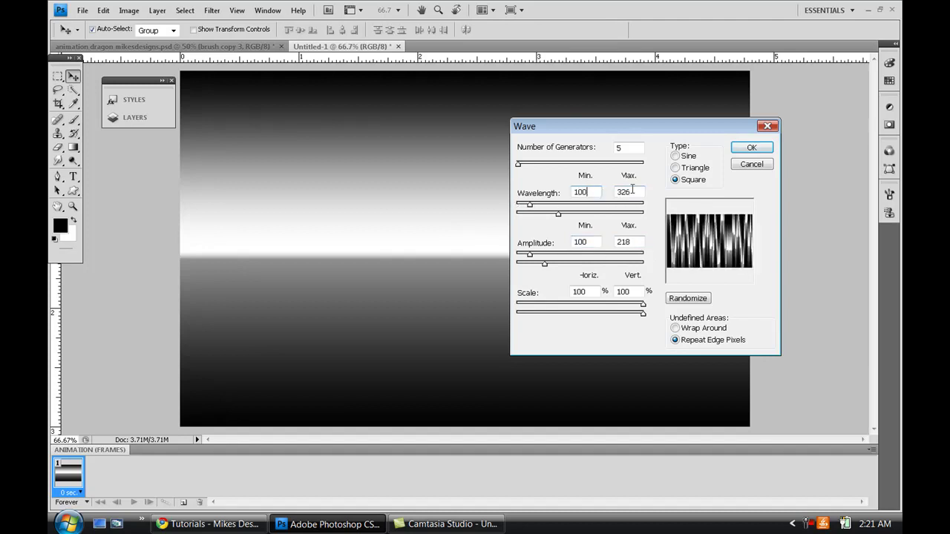
pyautogui.doubleClick(632, 190)
pyautogui.write('218')
pyautogui.click(680, 299)
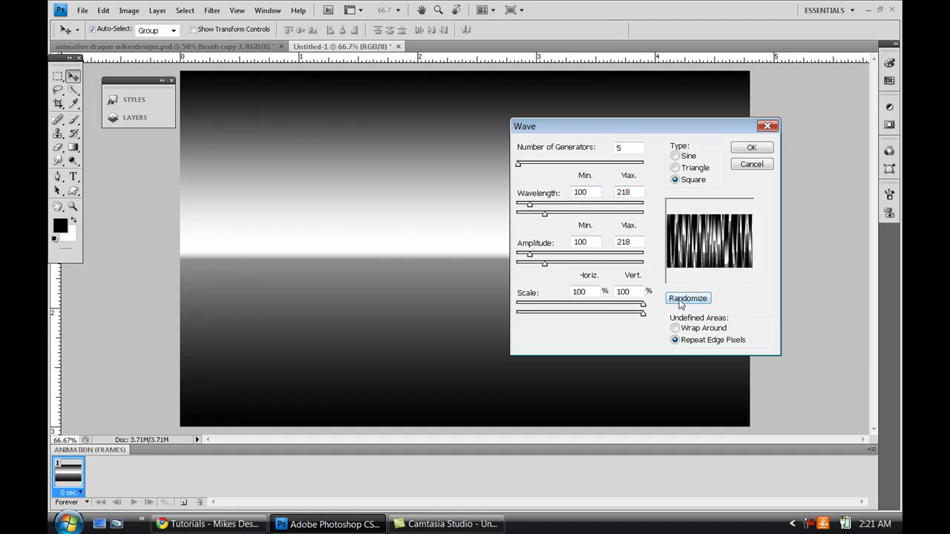
pyautogui.click(680, 300)
pyautogui.click(680, 301)
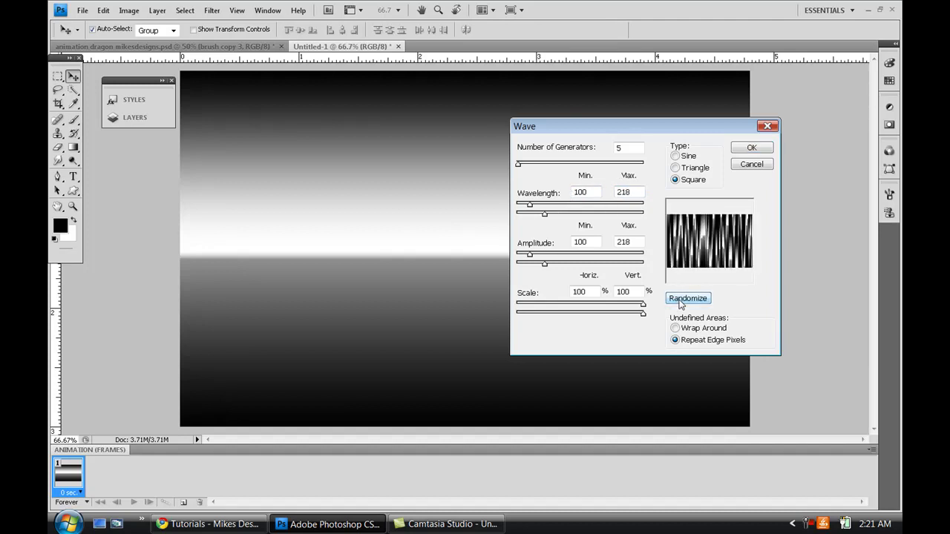
pyautogui.click(680, 301)
# Preview Triangle and Sine waves, then apply the Square wave to the gradient
pyautogui.click(675, 180)
pyautogui.click(675, 168)
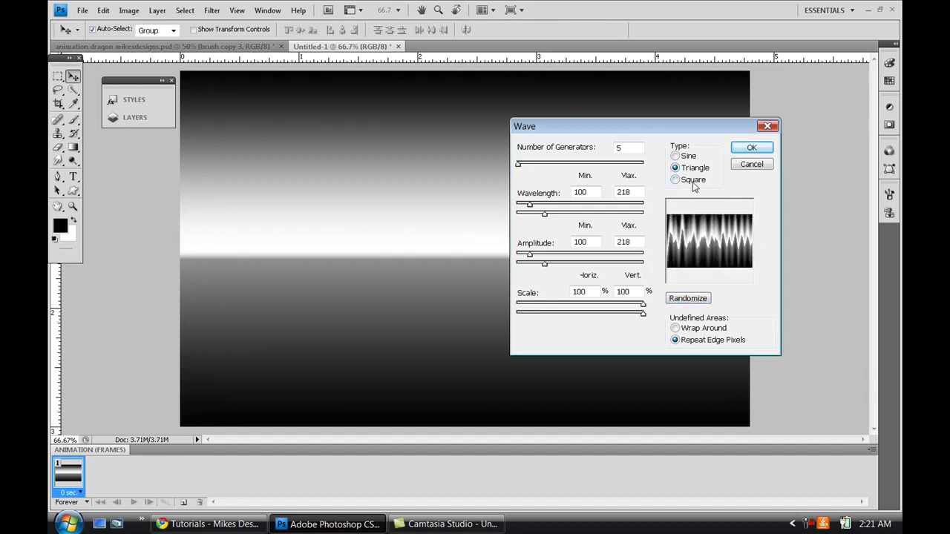
pyautogui.click(675, 156)
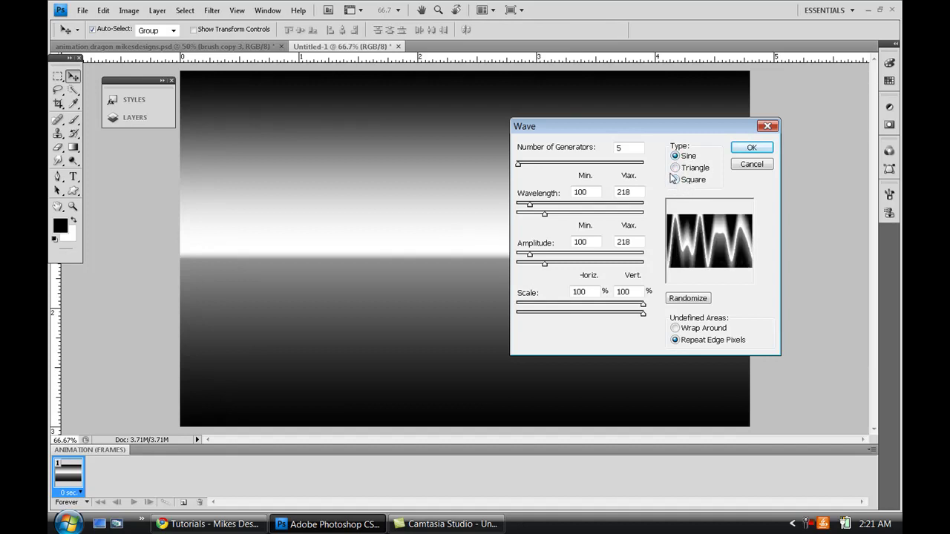
pyautogui.click(674, 179)
pyautogui.click(751, 148)
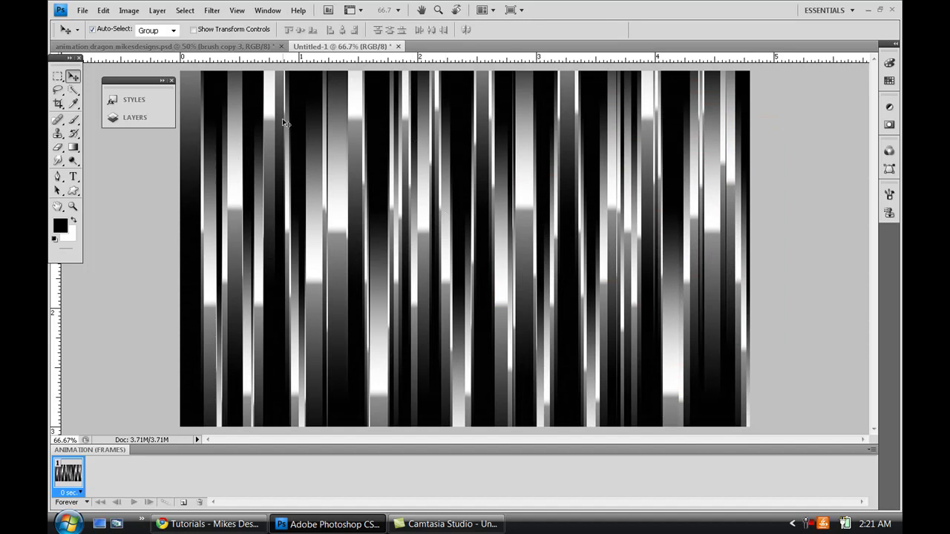
# Duplicate the striped background, rotate the copy 90° and stretch it to 160% across the canvas
pyautogui.hotkey('ctrl', 'j')
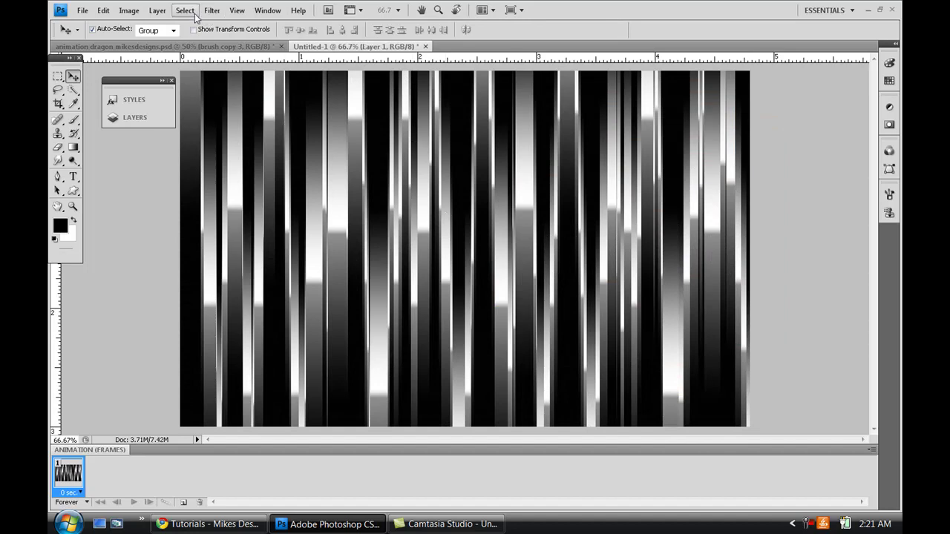
pyautogui.hotkey('ctrl', 't')
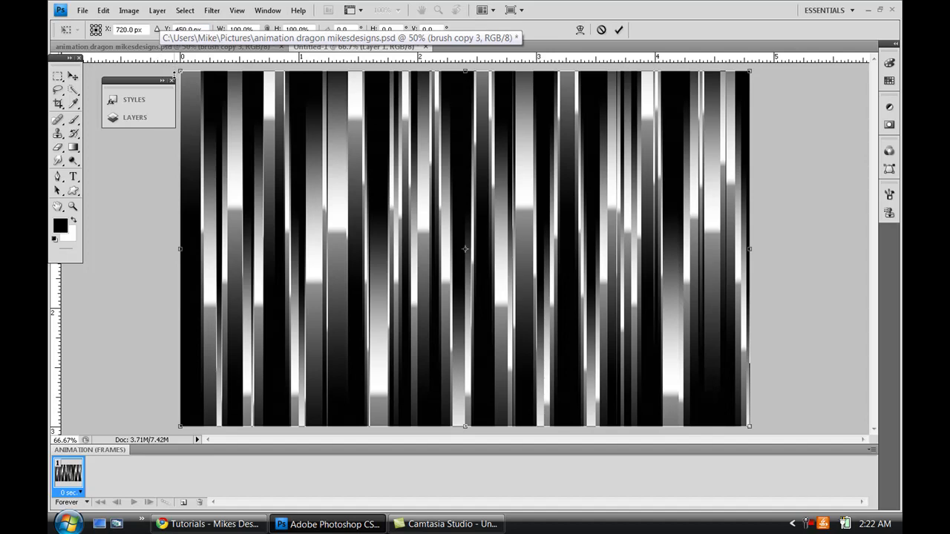
pyautogui.hotkey('ctrl', '-')
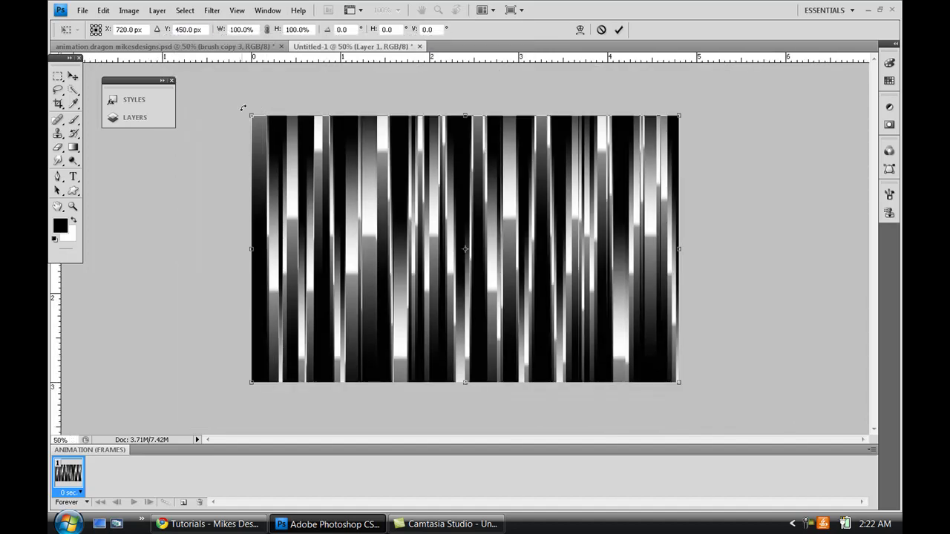
pyautogui.moveTo(254, 101); pyautogui.dragTo(557, 83)
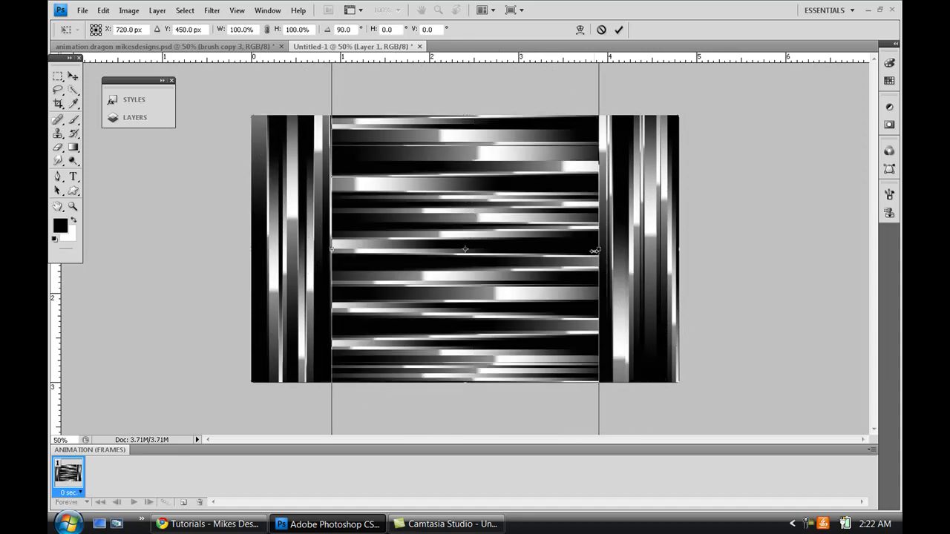
pyautogui.moveTo(596, 250); pyautogui.dragTo(674, 248)
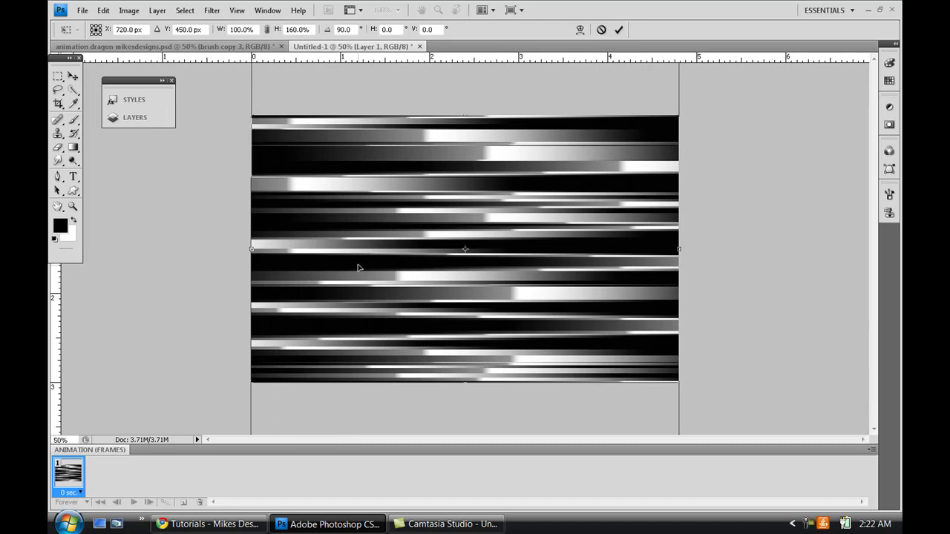
# Commit the transform and set Layer 1's blend mode to Lighten to form the plaid
pyautogui.press('Return')
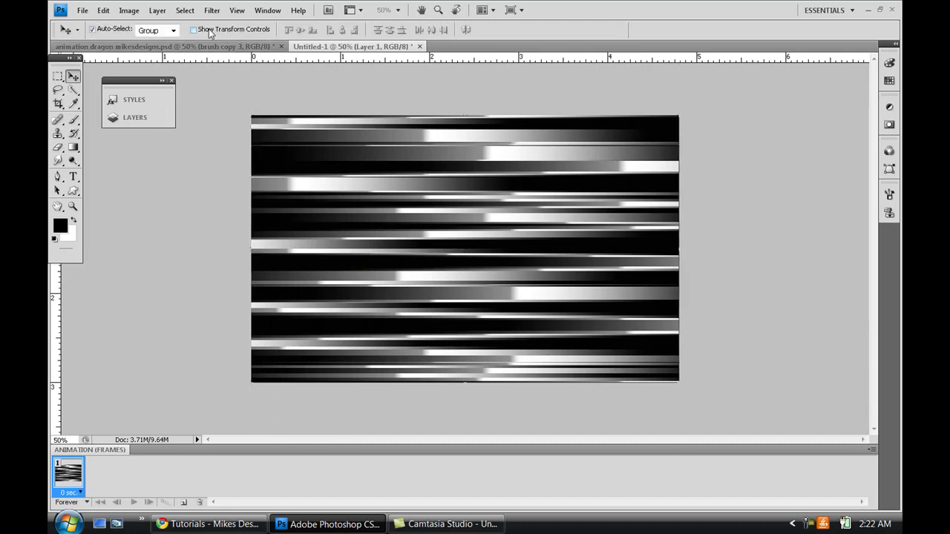
pyautogui.click(153, 119)
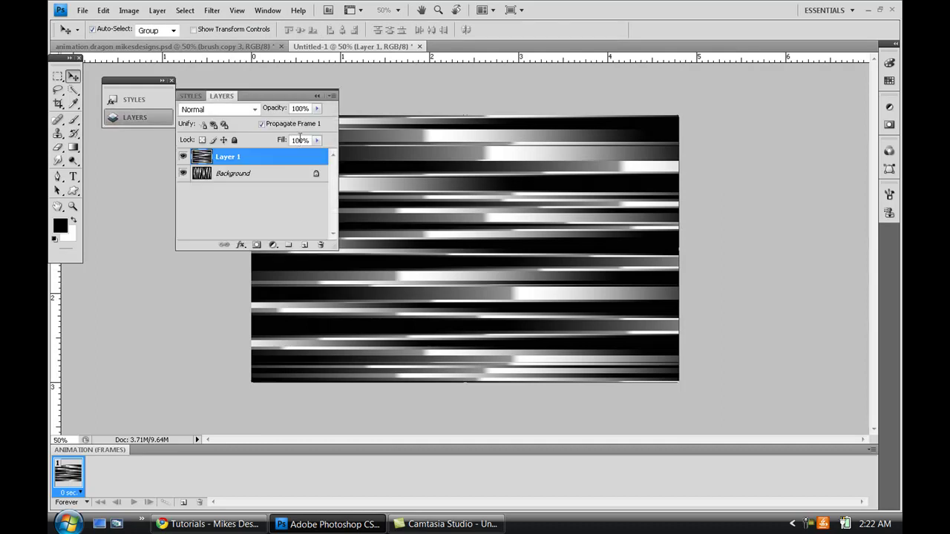
pyautogui.click(255, 110)
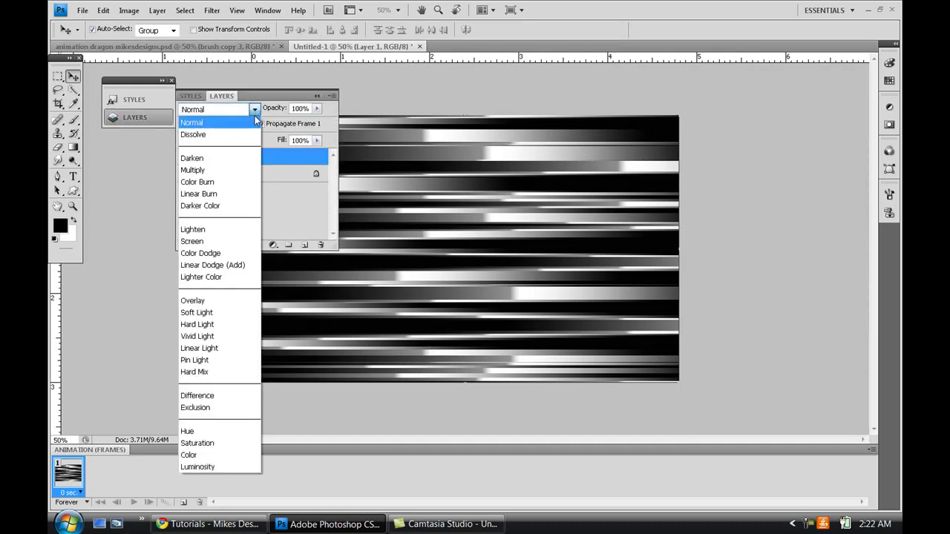
pyautogui.click(220, 301)
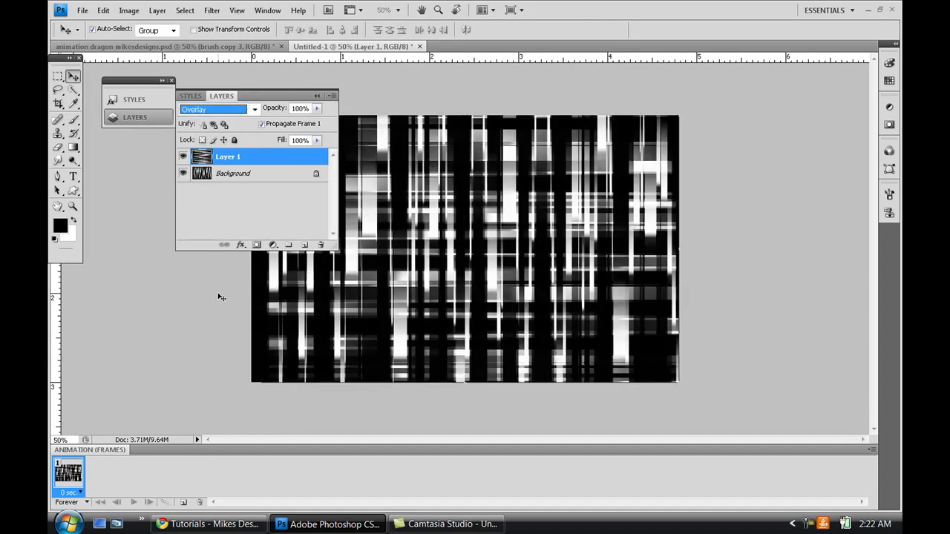
pyautogui.press('Up')
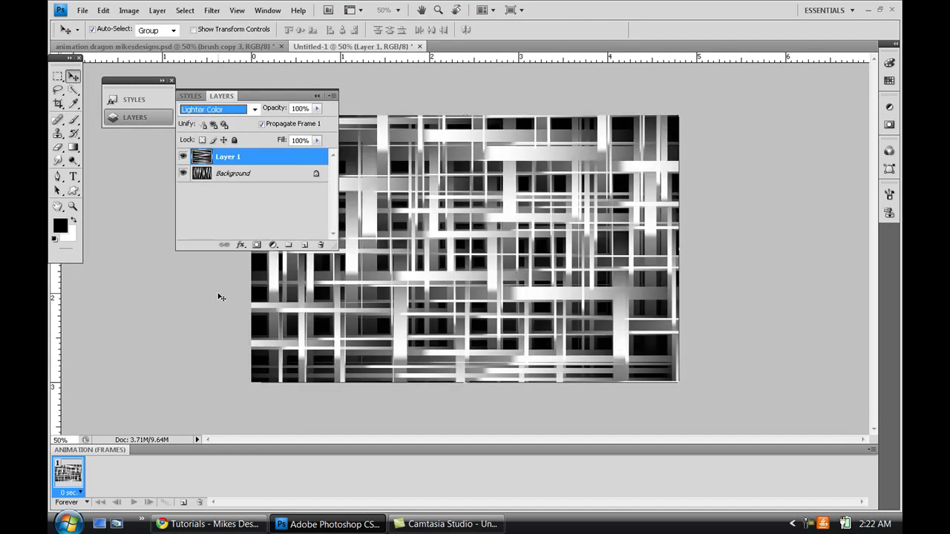
pyautogui.press('Up')
pyautogui.press('Up')
pyautogui.press('Up')
pyautogui.press('Up')
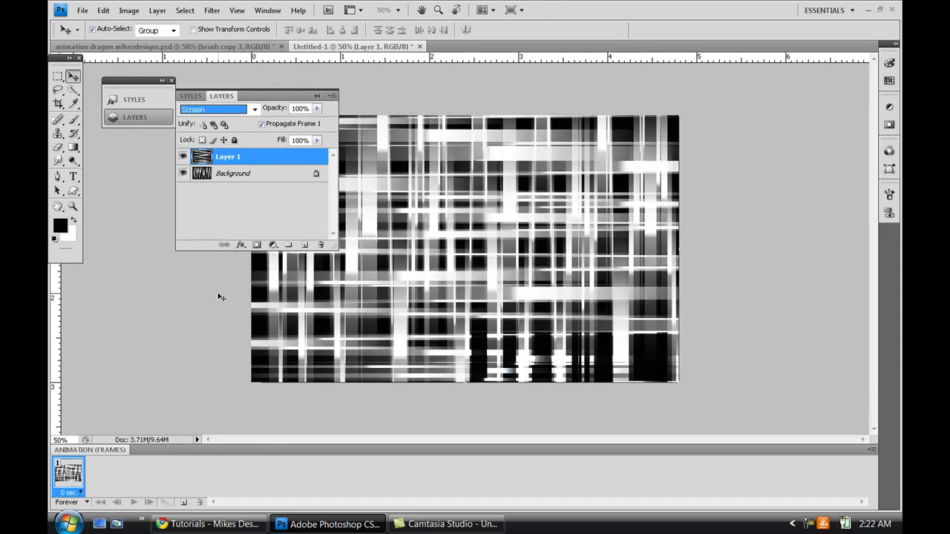
pyautogui.press('Up')
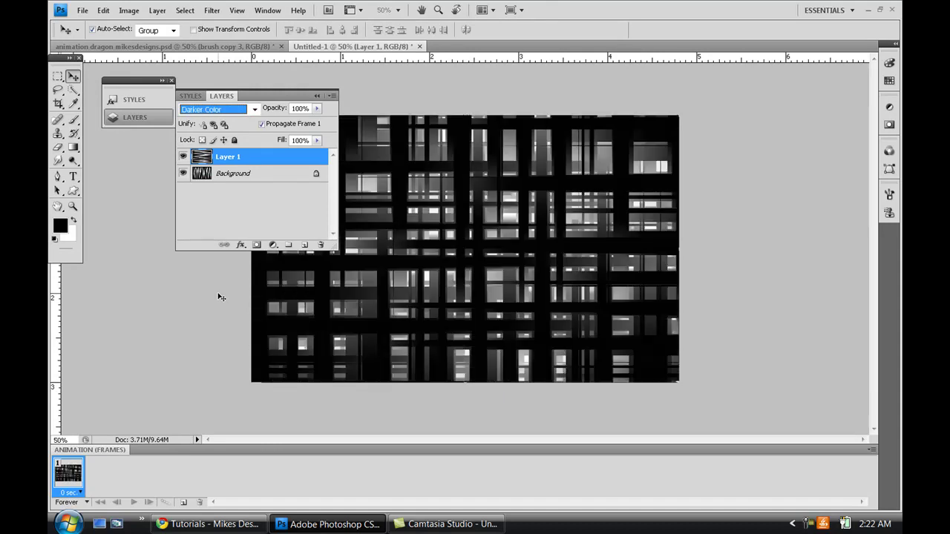
pyautogui.press('Down')
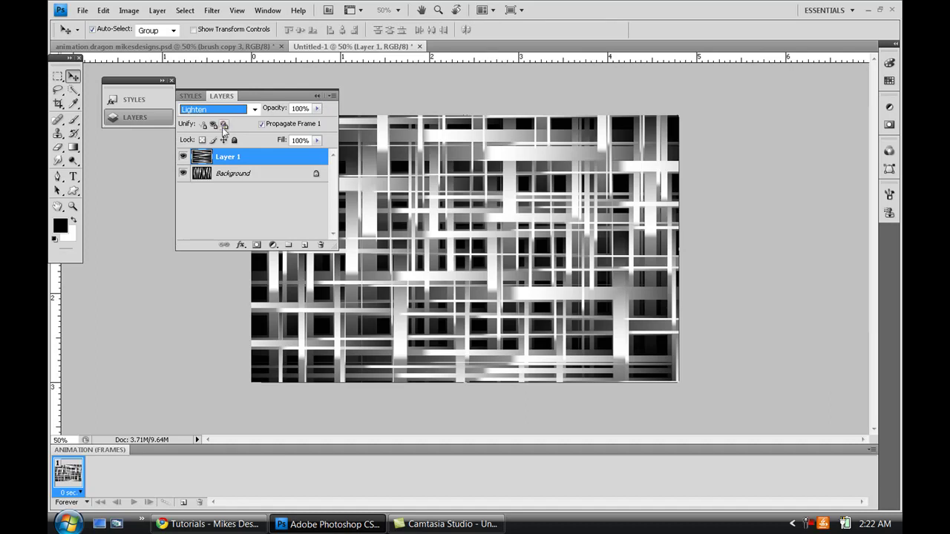
pyautogui.click(317, 97)
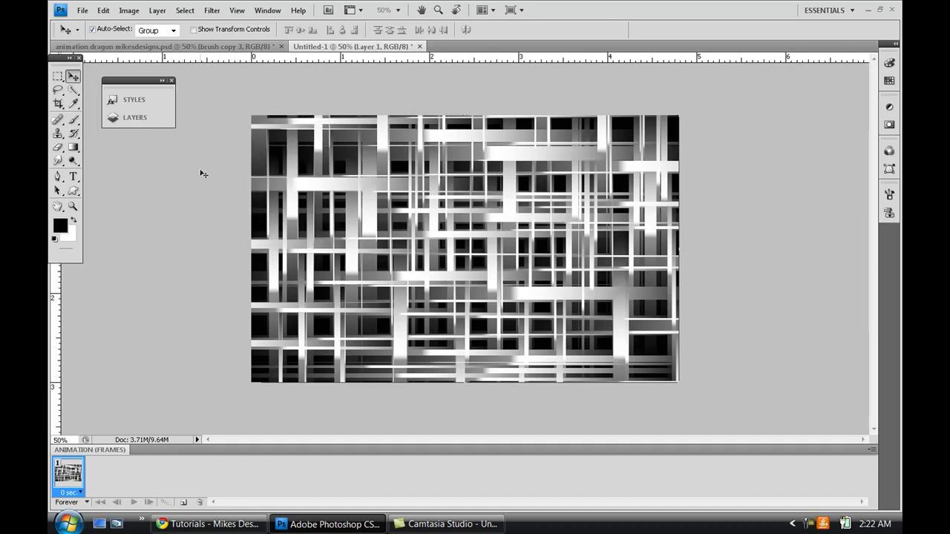
# Add 48 pt 'MikesDesigns' text in the DANNY script font across the plaid's centre
pyautogui.click(73, 177)
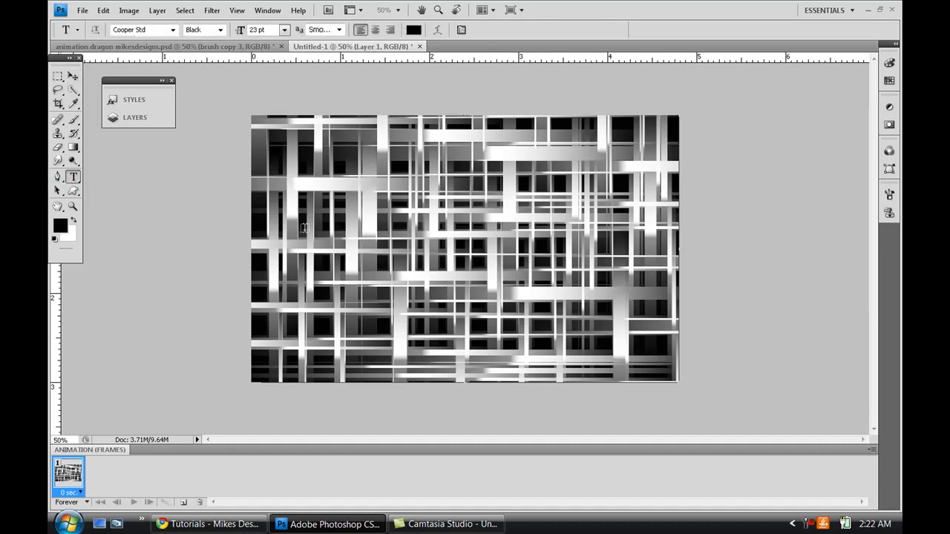
pyautogui.click(173, 30)
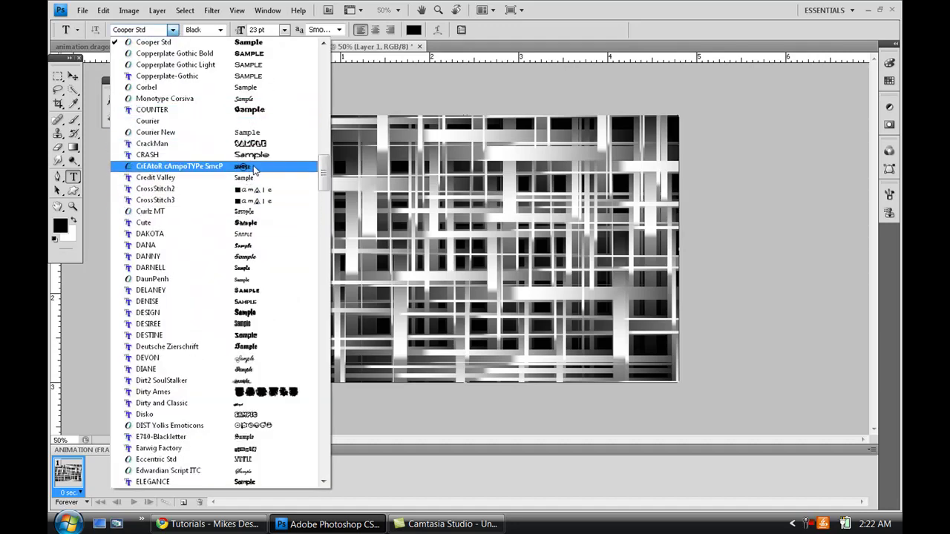
pyautogui.click(272, 258)
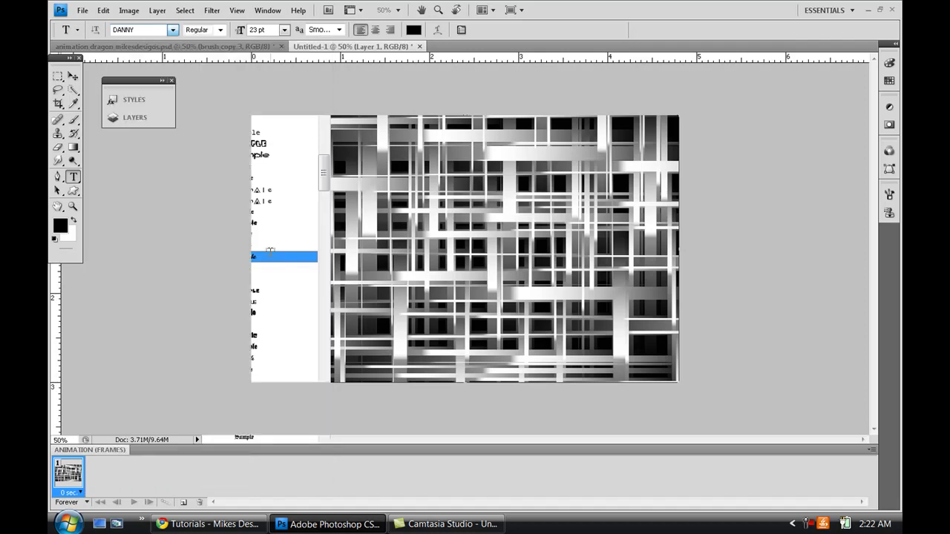
pyautogui.click(376, 262)
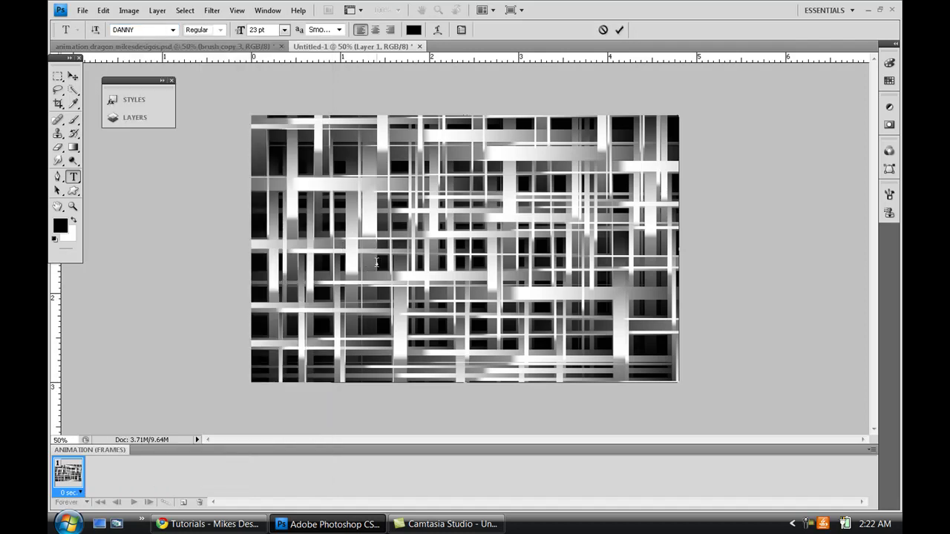
pyautogui.click(254, 30)
pyautogui.write('48M')
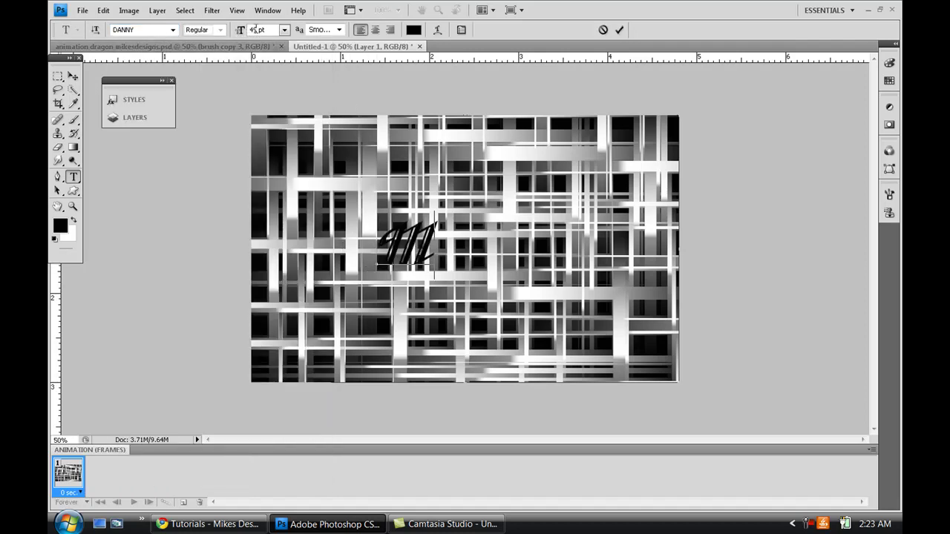
pyautogui.write('ikesDe')
pyautogui.write('sign')
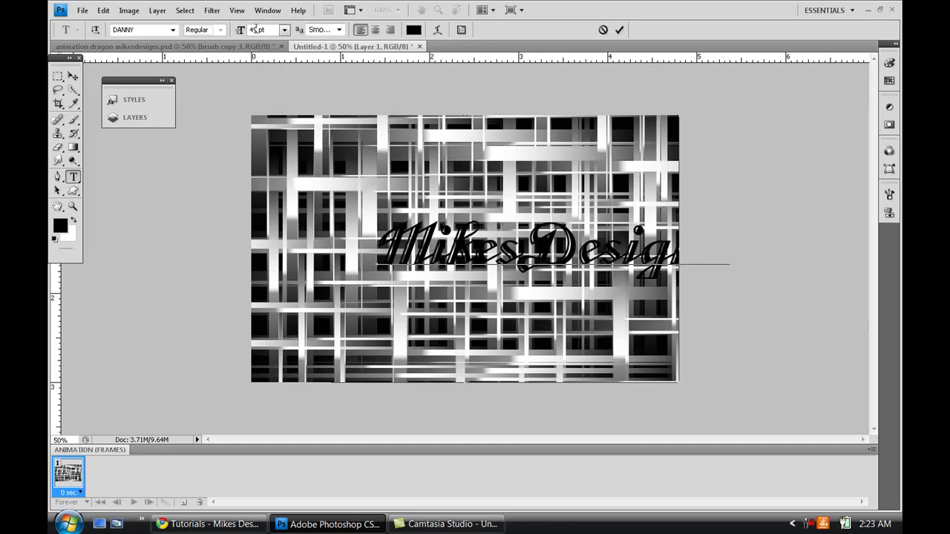
pyautogui.hotkey('ctrl', 'a')
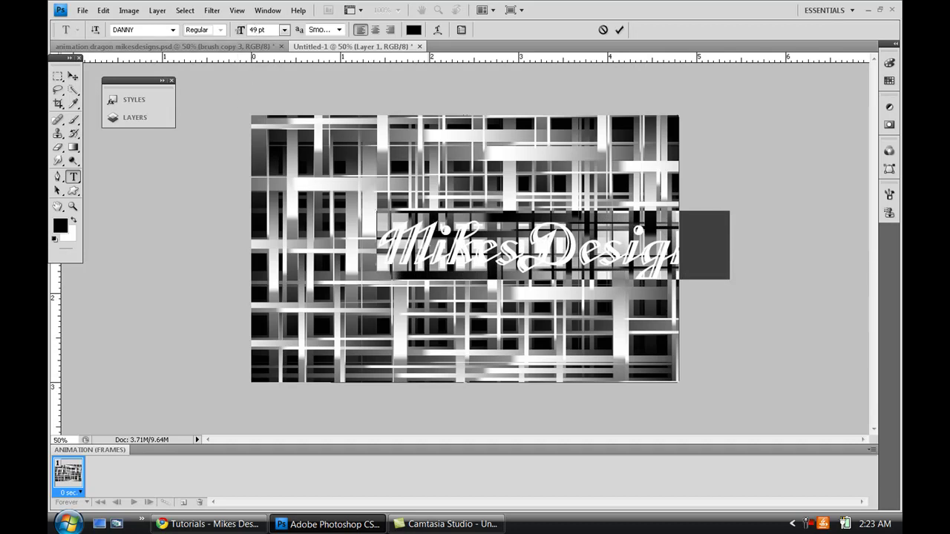
pyautogui.moveTo(357, 232); pyautogui.dragTo(291, 233)
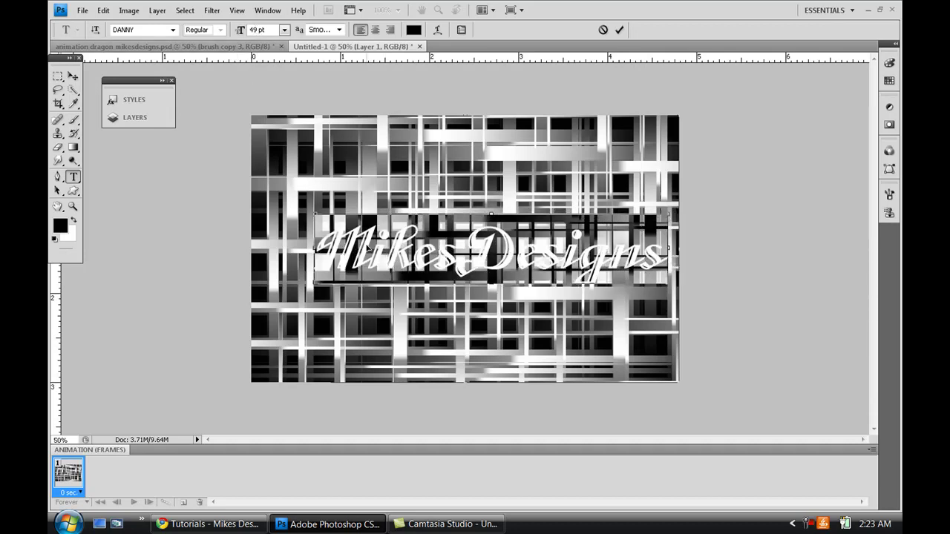
pyautogui.hotkey('ctrl', 'Return')
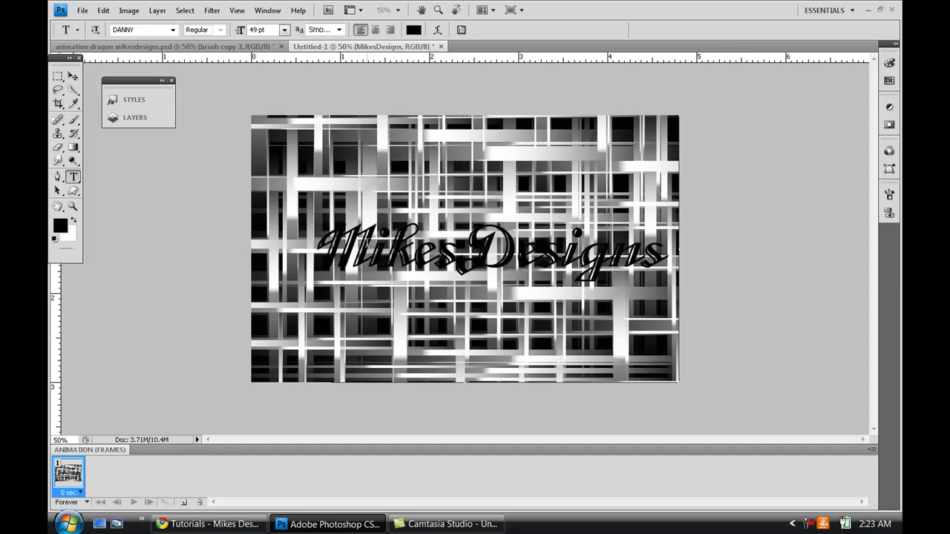
pyautogui.click(75, 77)
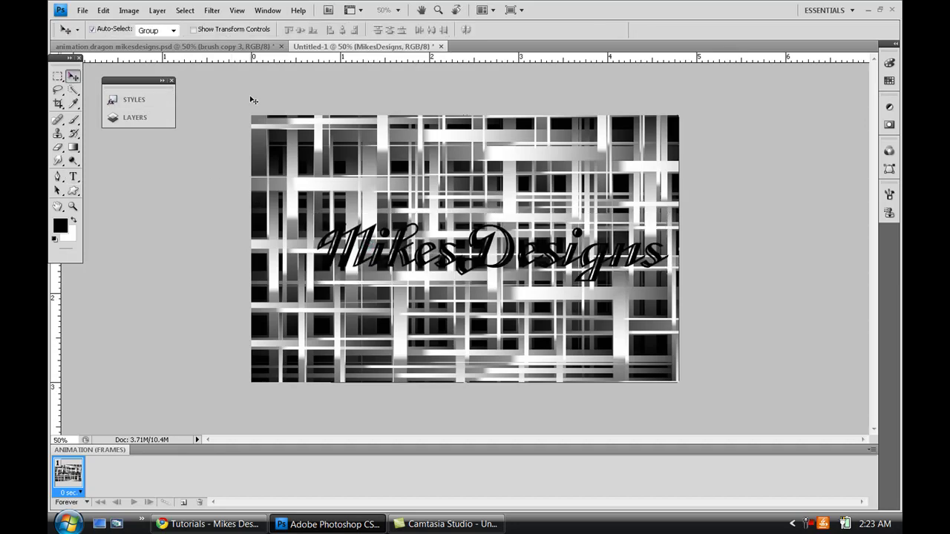
pyautogui.click(147, 118)
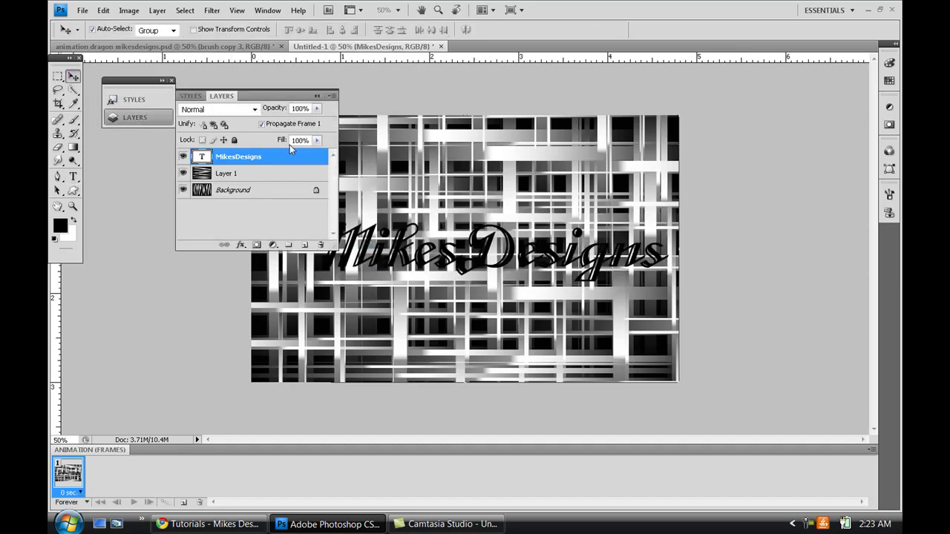
# Enable Drop Shadow and Color Overlay in the MikesDesigns layer style
pyautogui.doubleClick(288, 154)
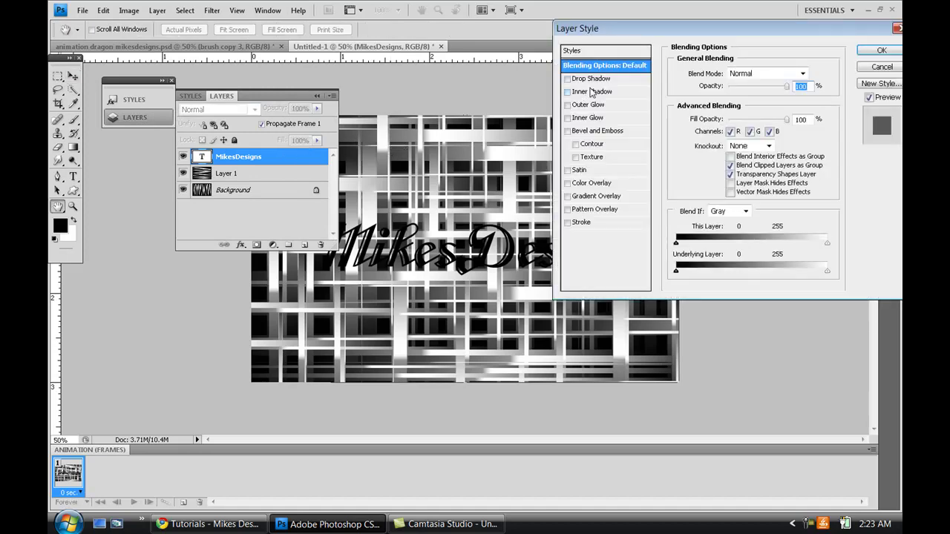
pyautogui.click(568, 79)
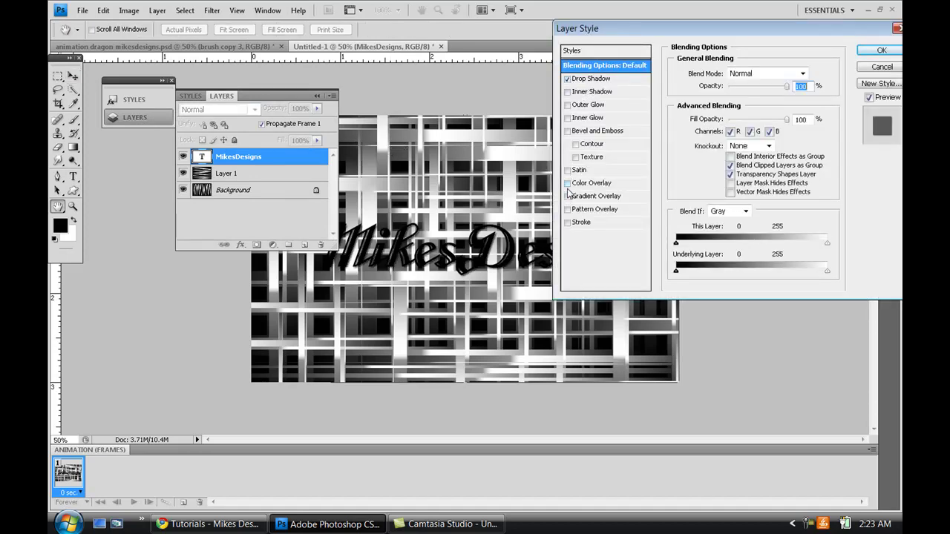
pyautogui.click(567, 183)
pyautogui.click(582, 183)
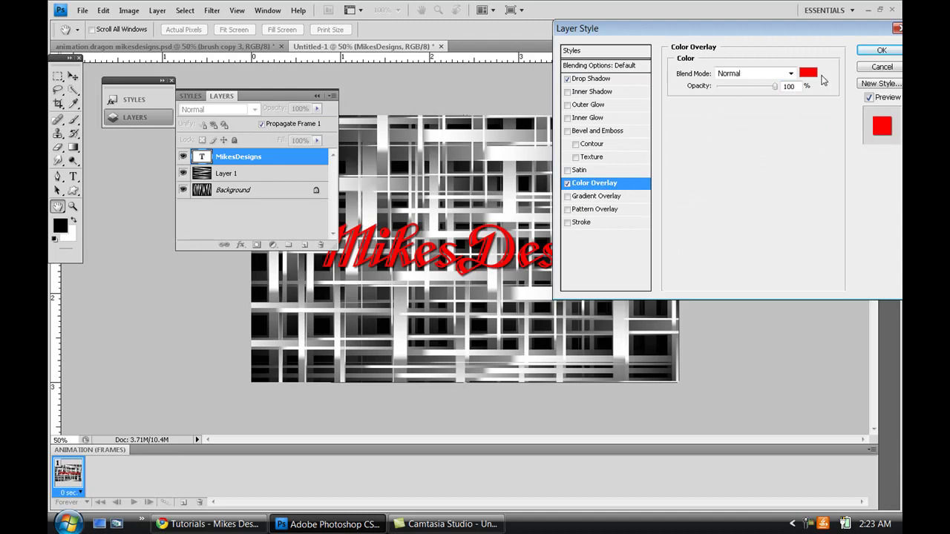
# Set the text's colour overlay to bright red cc0000
pyautogui.click(809, 74)
pyautogui.click(756, 340)
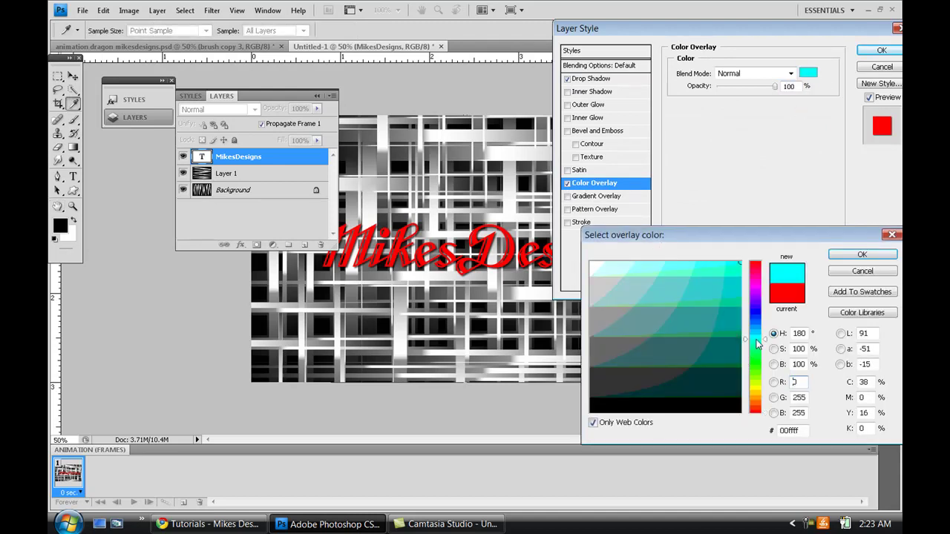
pyautogui.moveTo(757, 339); pyautogui.dragTo(757, 327)
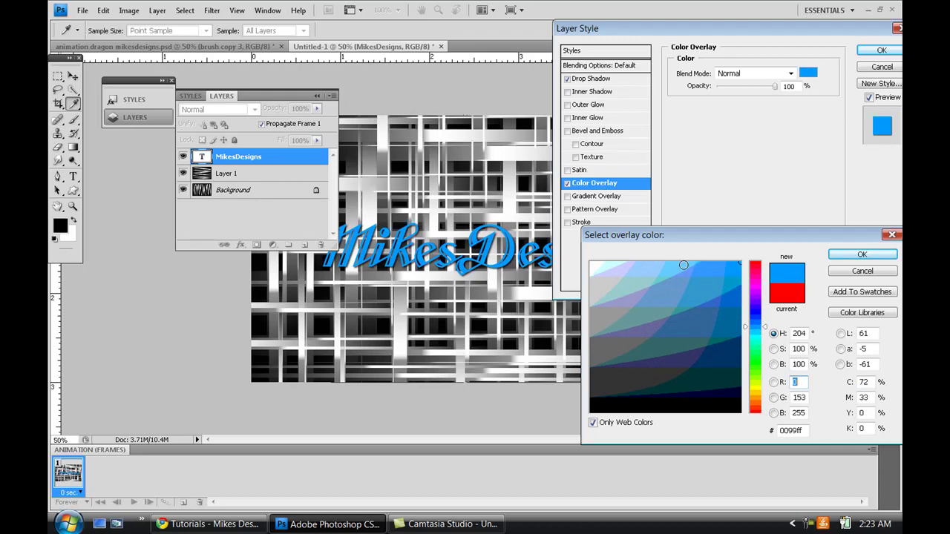
pyautogui.moveTo(683, 265)
pyautogui.mouseDown()
pyautogui.moveTo(704, 283)
pyautogui.moveTo(734, 283)
pyautogui.mouseUp()
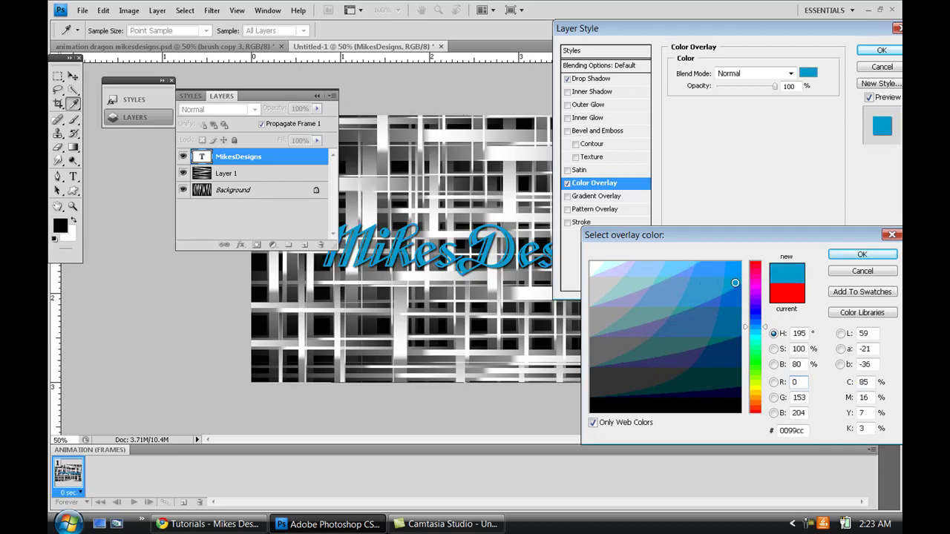
pyautogui.click(598, 283)
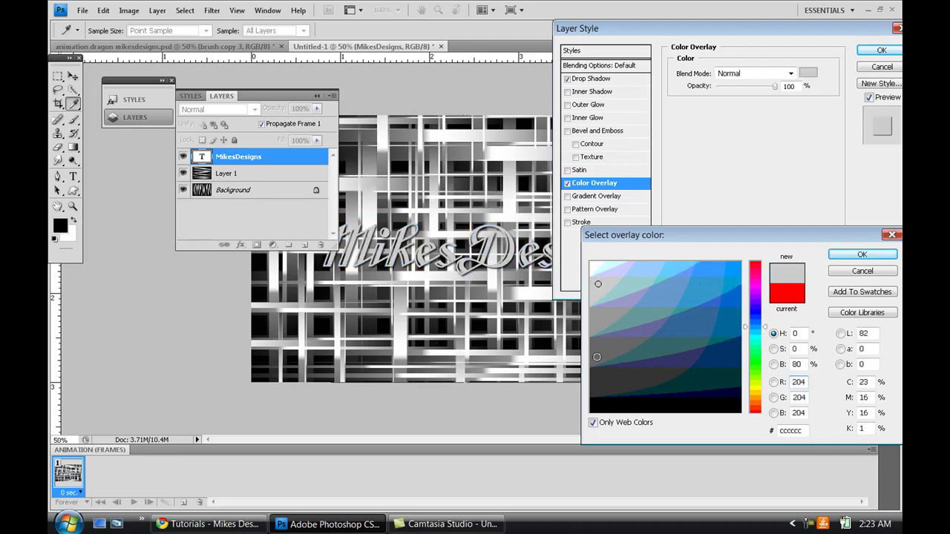
pyautogui.click(605, 403)
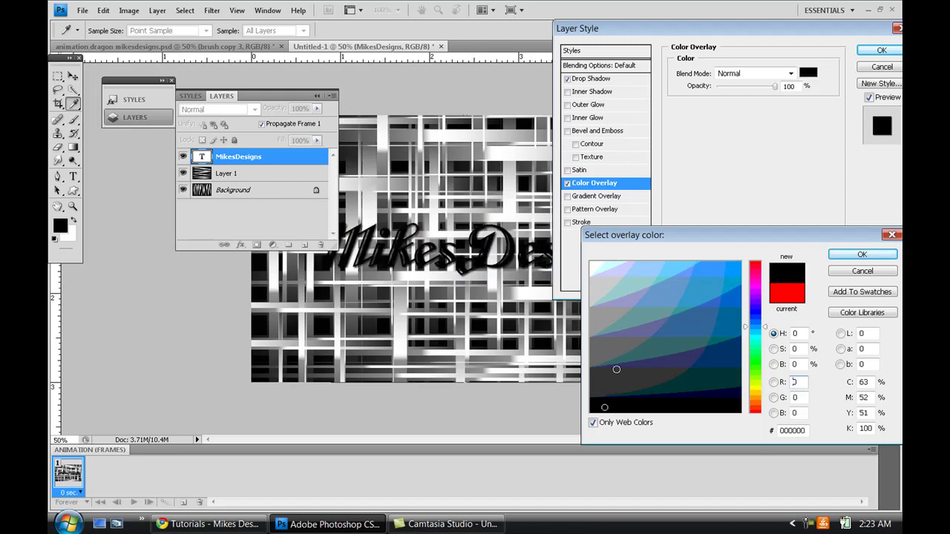
pyautogui.moveTo(760, 286)
pyautogui.mouseDown()
pyautogui.moveTo(758, 261)
pyautogui.moveTo(738, 269)
pyautogui.moveTo(730, 338)
pyautogui.mouseUp()
pyautogui.click(729, 300)
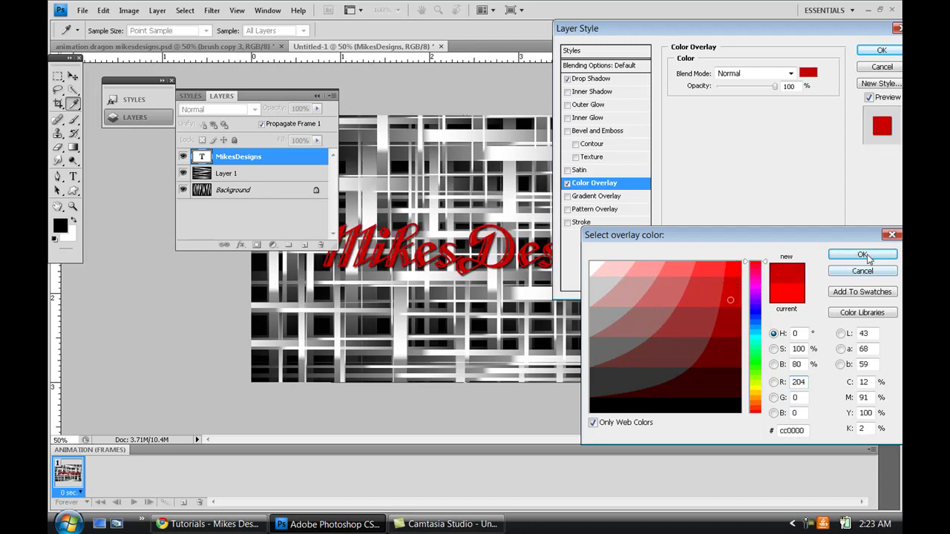
pyautogui.click(837, 255)
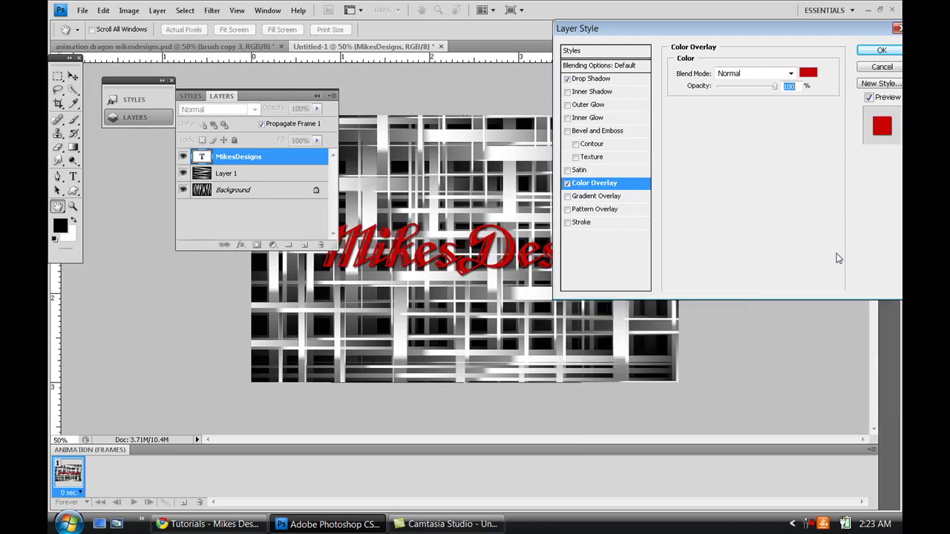
# Add an inner shadow and a 3 px black stroke to the text and apply the styles
pyautogui.click(568, 92)
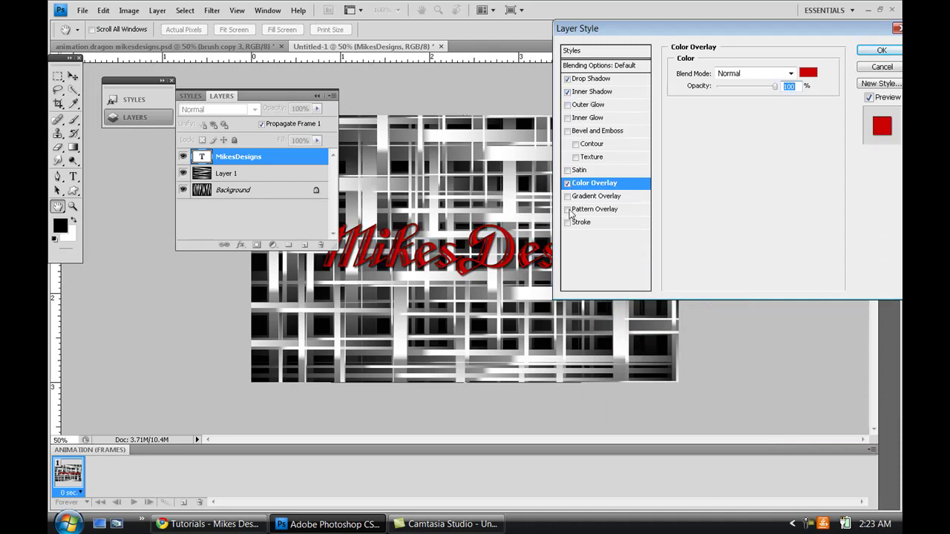
pyautogui.click(568, 223)
pyautogui.click(627, 218)
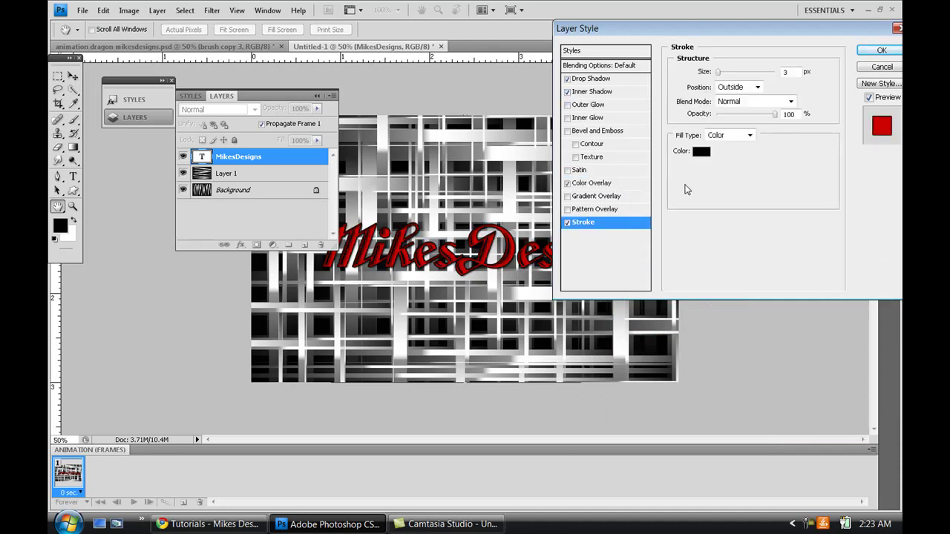
pyautogui.click(880, 50)
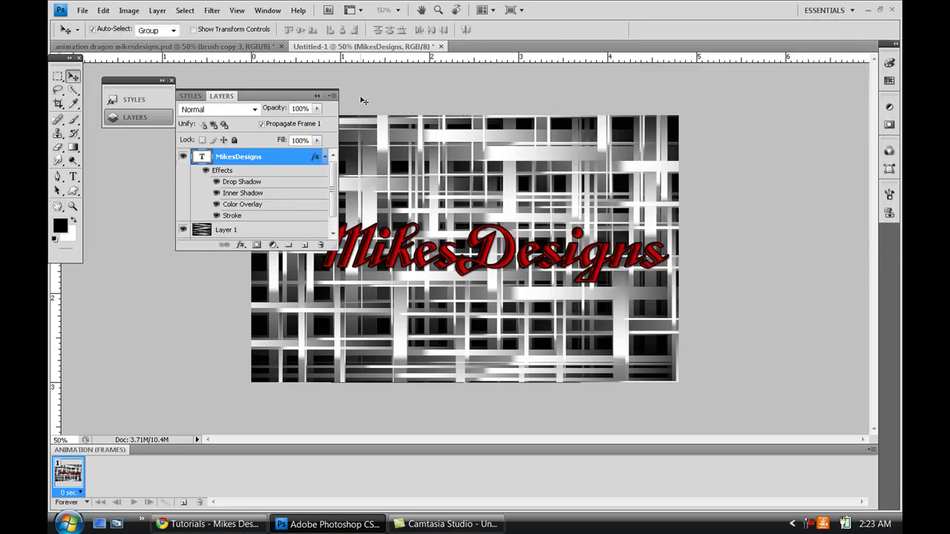
# Draw a black dragon custom shape across the centre of the plaid
pyautogui.click(324, 157)
pyautogui.click(317, 96)
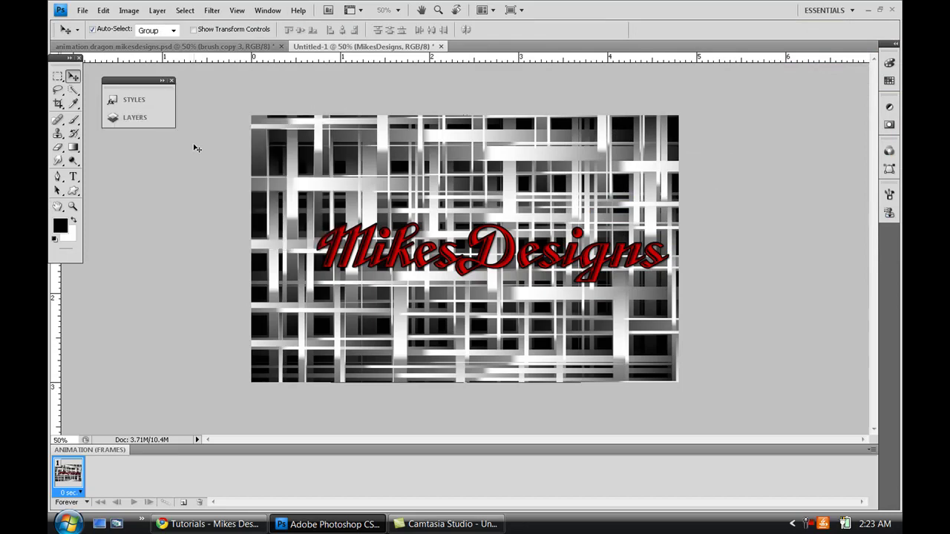
pyautogui.click(73, 191)
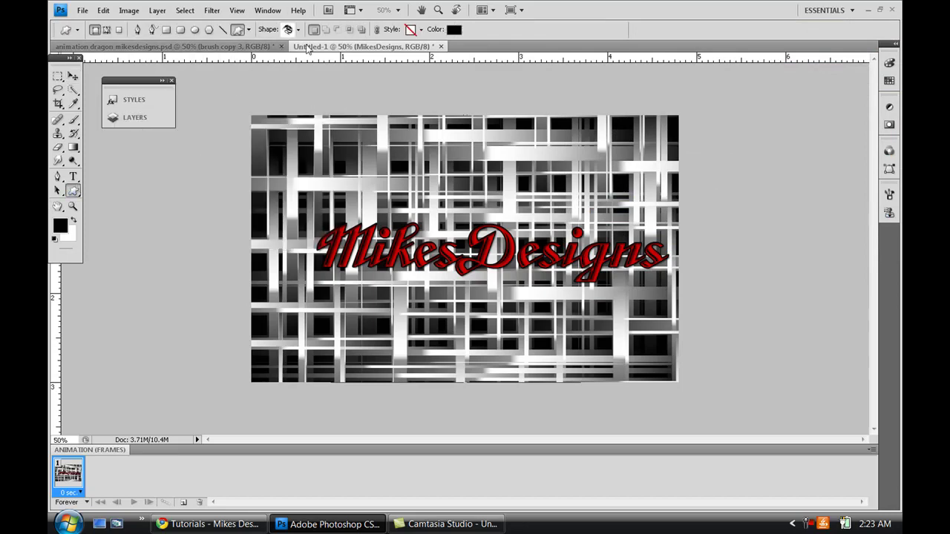
pyautogui.moveTo(320, 148); pyautogui.dragTo(600, 402)
# Move Shape 1 below the MikesDesigns layer and fully lock Layer 1
pyautogui.click(73, 76)
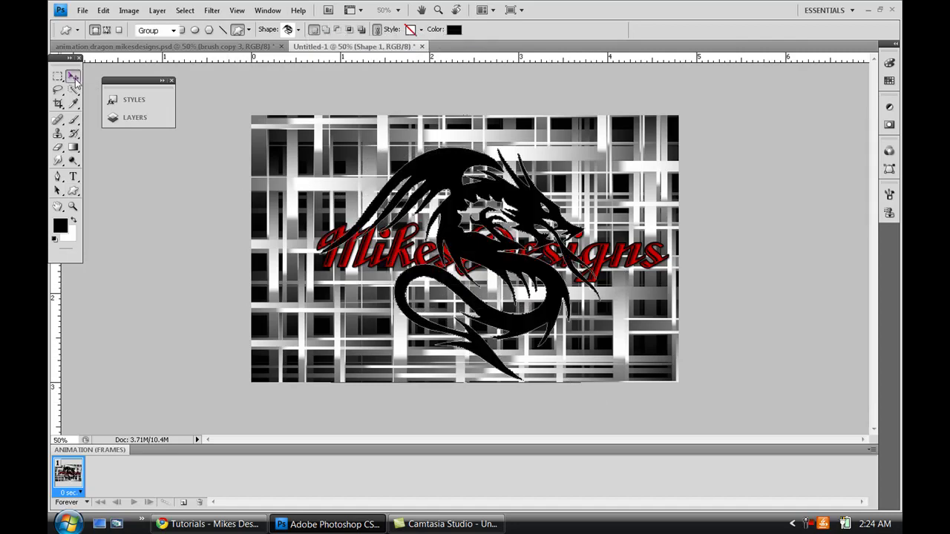
pyautogui.click(148, 118)
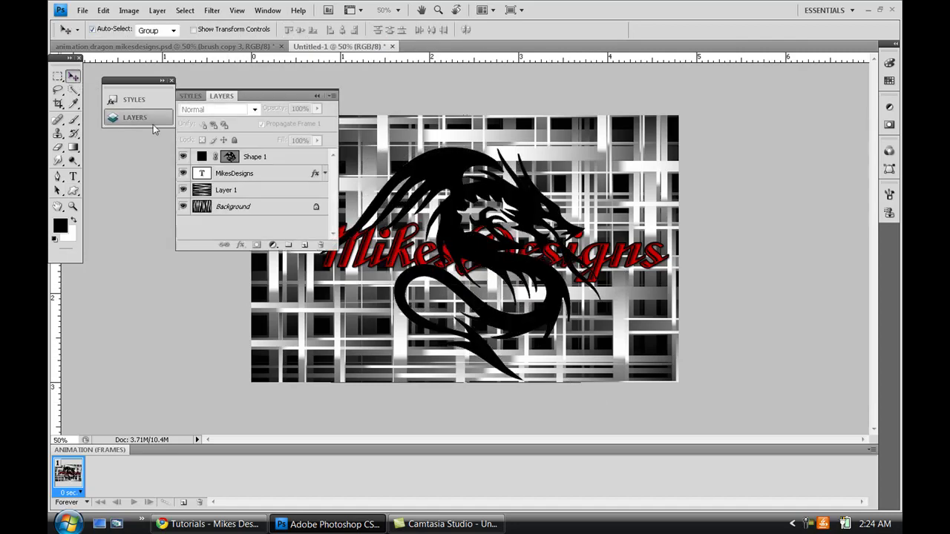
pyautogui.moveTo(280, 158); pyautogui.dragTo(276, 181)
pyautogui.click(269, 191)
pyautogui.click(235, 141)
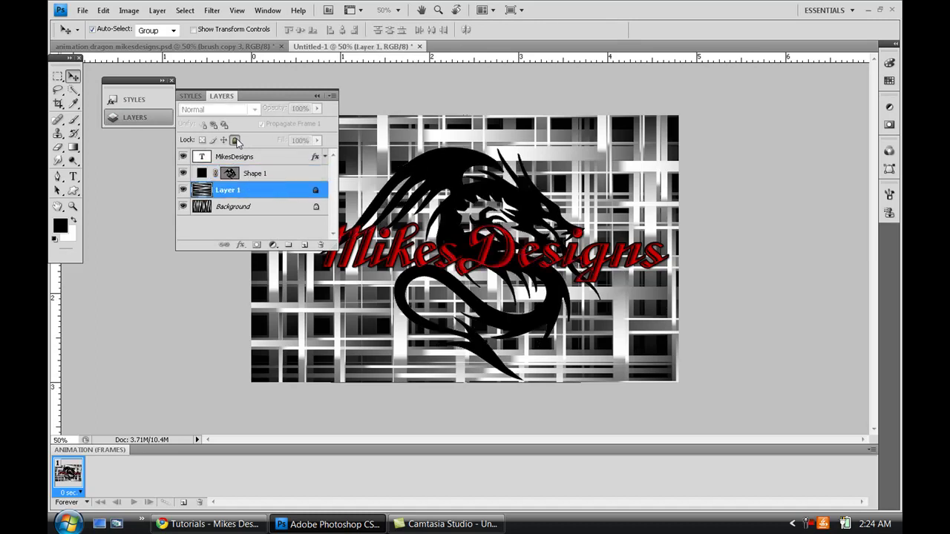
# Give the dragon drop shadow, inner shadow, stroke and 40% fill opacity, then nudge it up-left
pyautogui.doubleClick(282, 176)
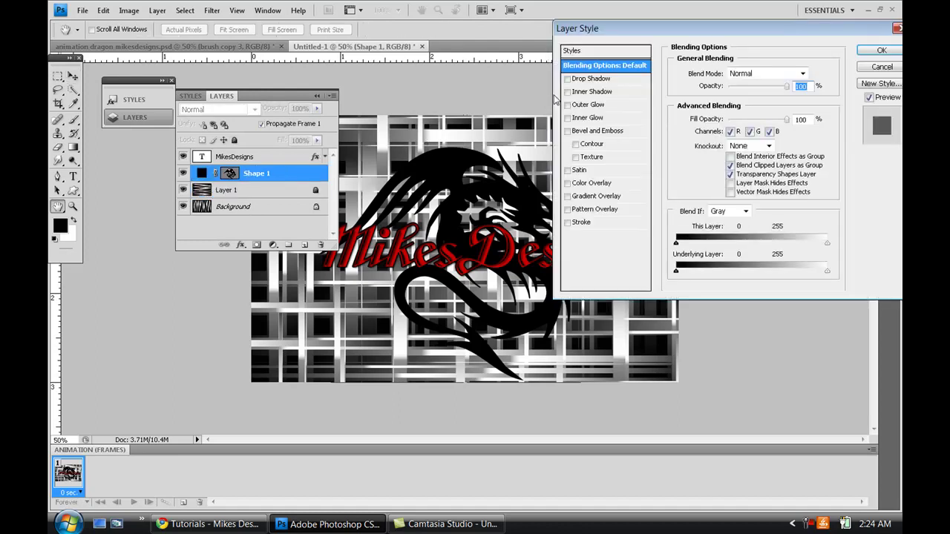
pyautogui.click(567, 79)
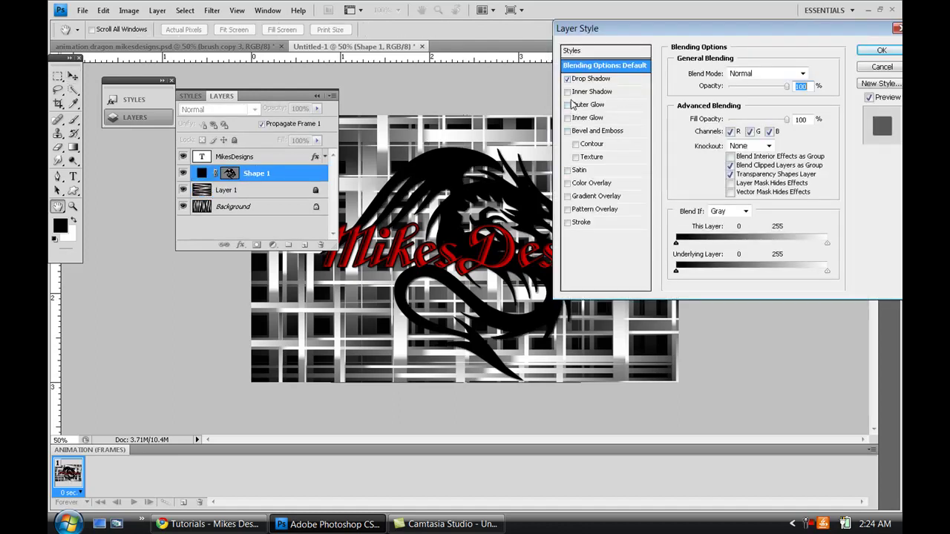
pyautogui.click(567, 92)
pyautogui.click(568, 223)
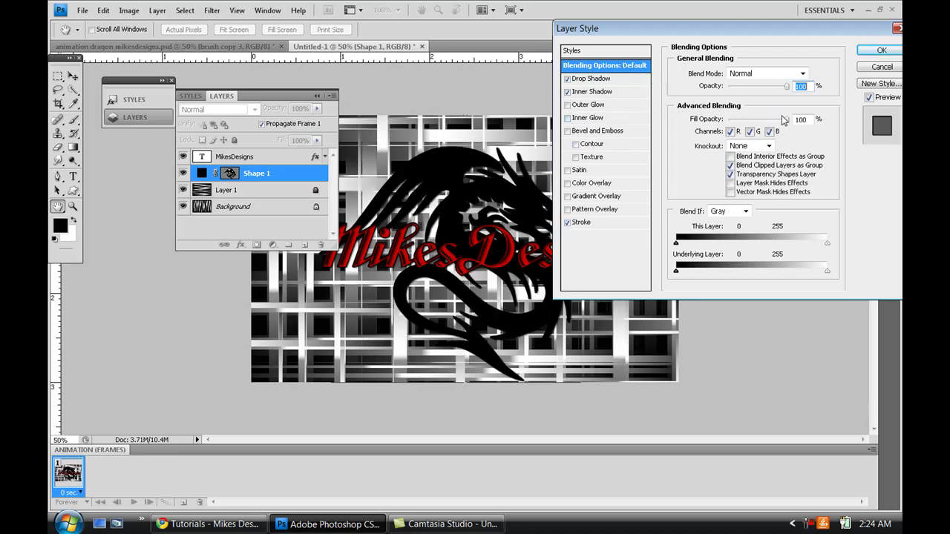
pyautogui.moveTo(789, 120); pyautogui.dragTo(753, 131)
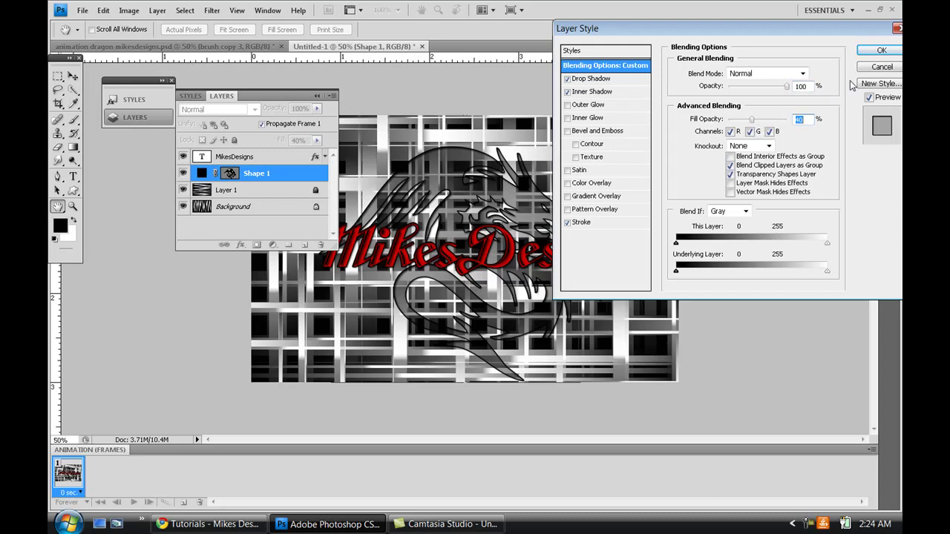
pyautogui.click(880, 50)
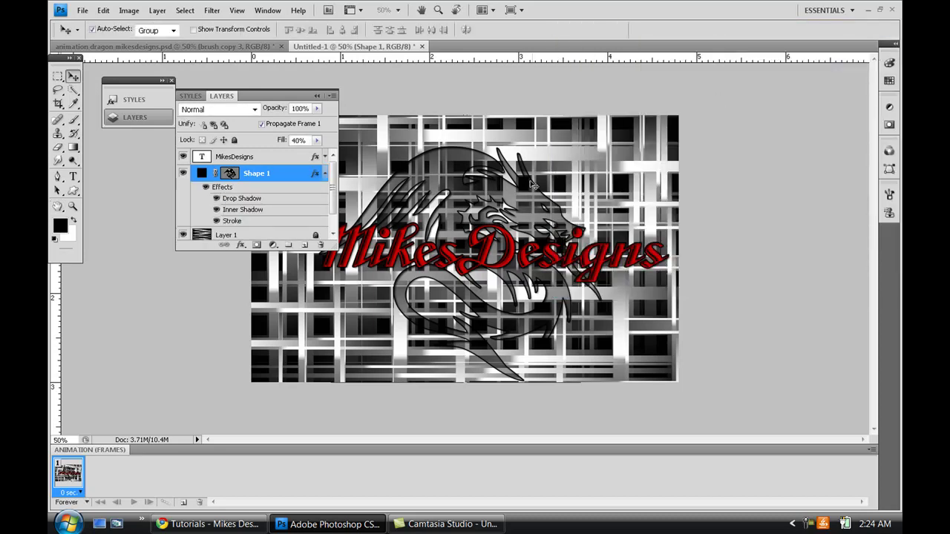
pyautogui.moveTo(524, 208)
pyautogui.mouseDown()
pyautogui.moveTo(512, 197)
pyautogui.moveTo(520, 202)
pyautogui.mouseUp()
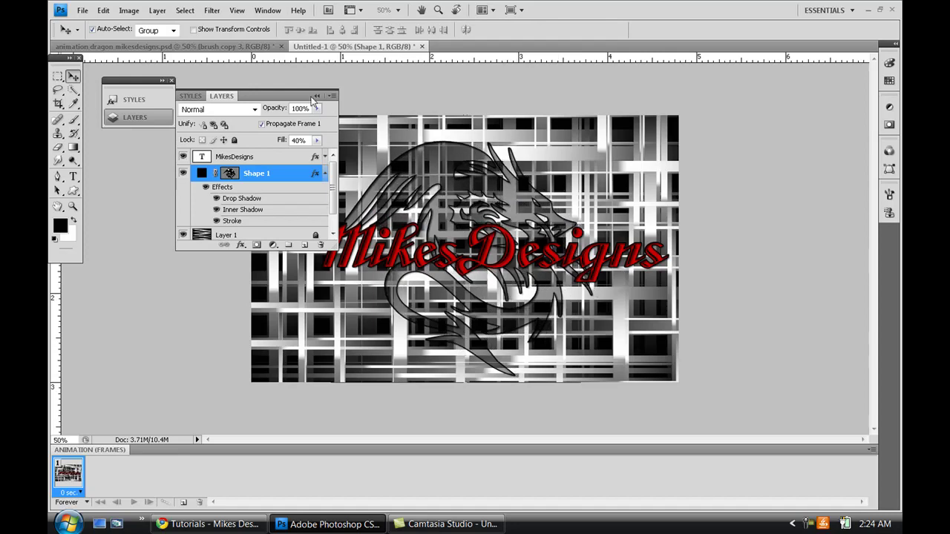
# Create a new empty Layer 2 above the dragon
pyautogui.click(325, 176)
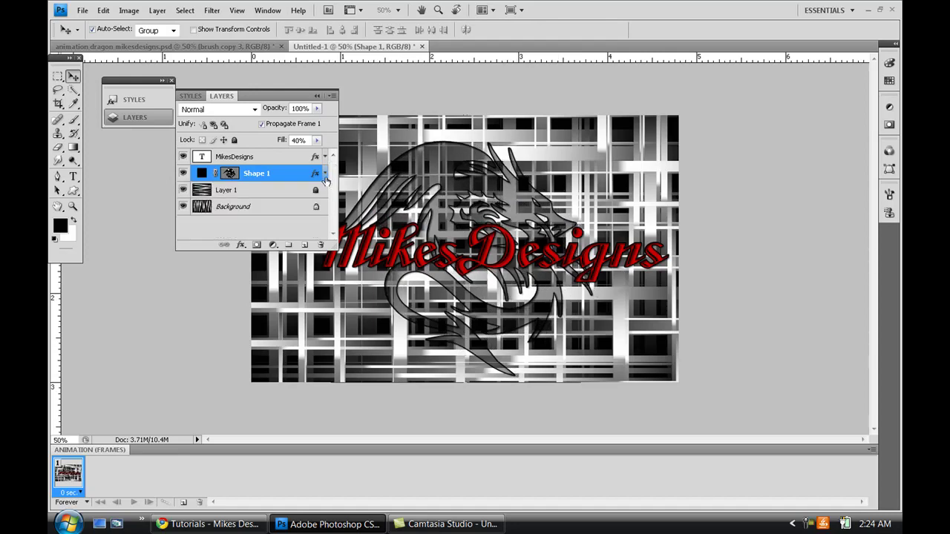
pyautogui.hotkey('ctrl', 'shift', 'n')
pyautogui.press('Return')
pyautogui.click(316, 97)
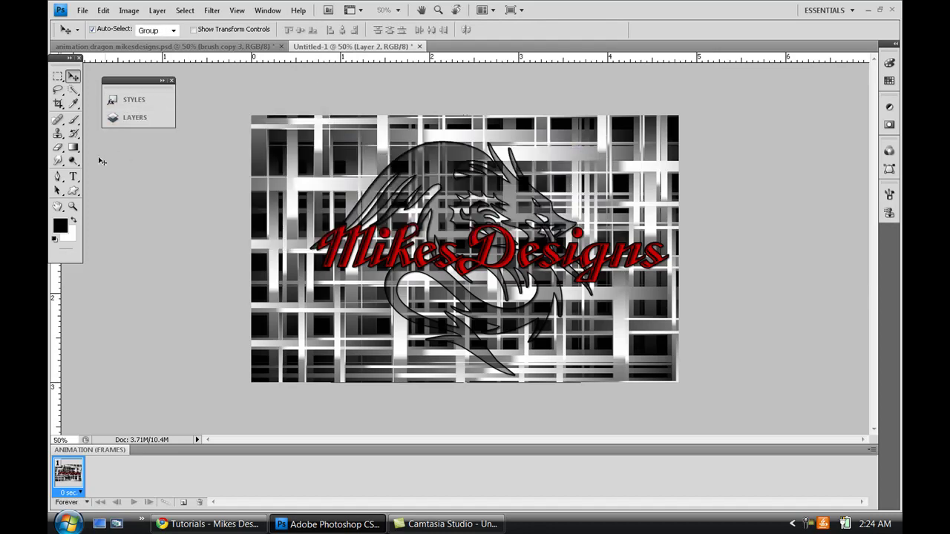
pyautogui.click(57, 175)
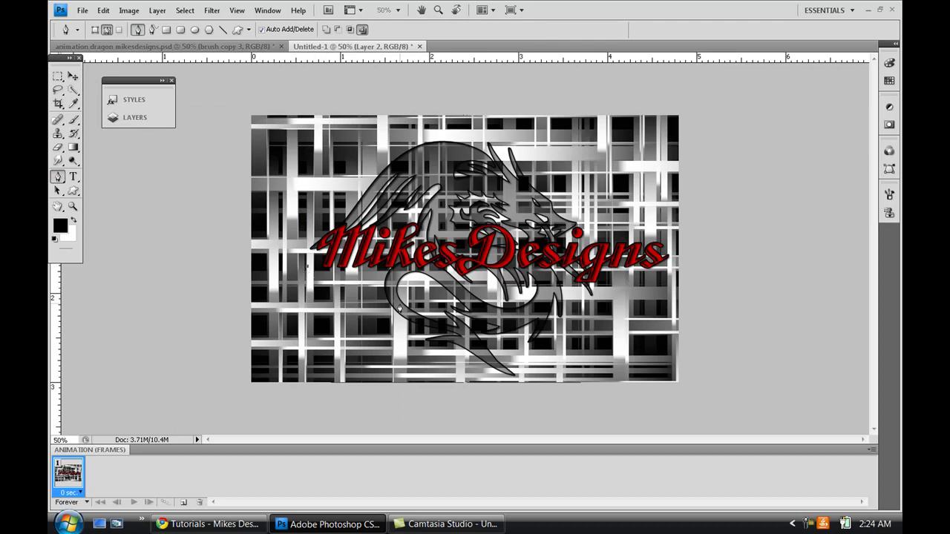
# Draw a two-segment curved swoosh path beneath the MikesDesigns text and stroke it with the Brush
pyautogui.moveTo(426, 310); pyautogui.dragTo(487, 289)
pyautogui.moveTo(591, 284); pyautogui.dragTo(673, 271)
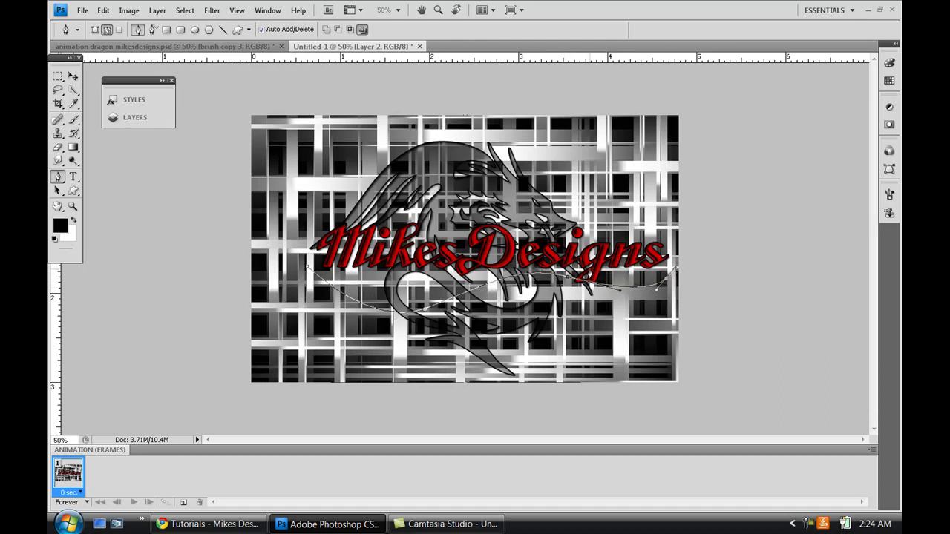
pyautogui.rightClick(520, 276)
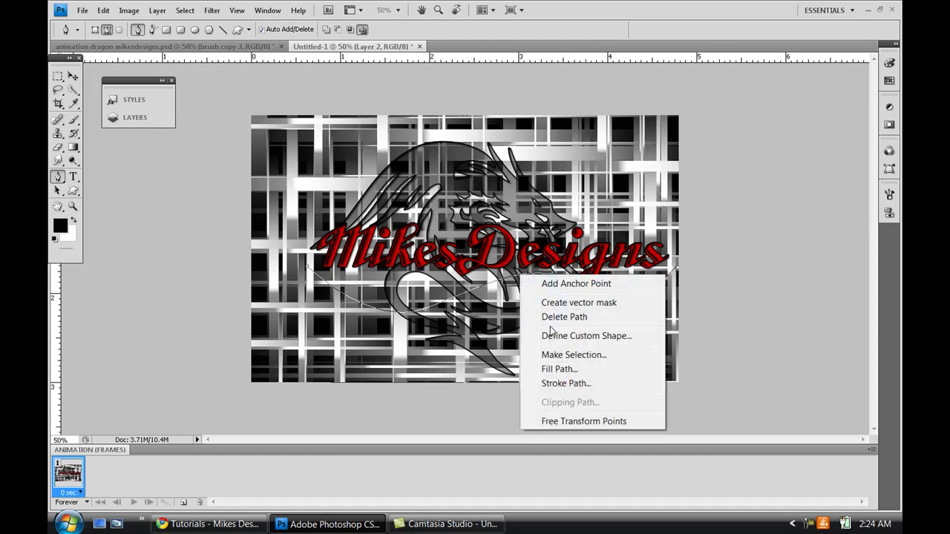
pyautogui.click(552, 383)
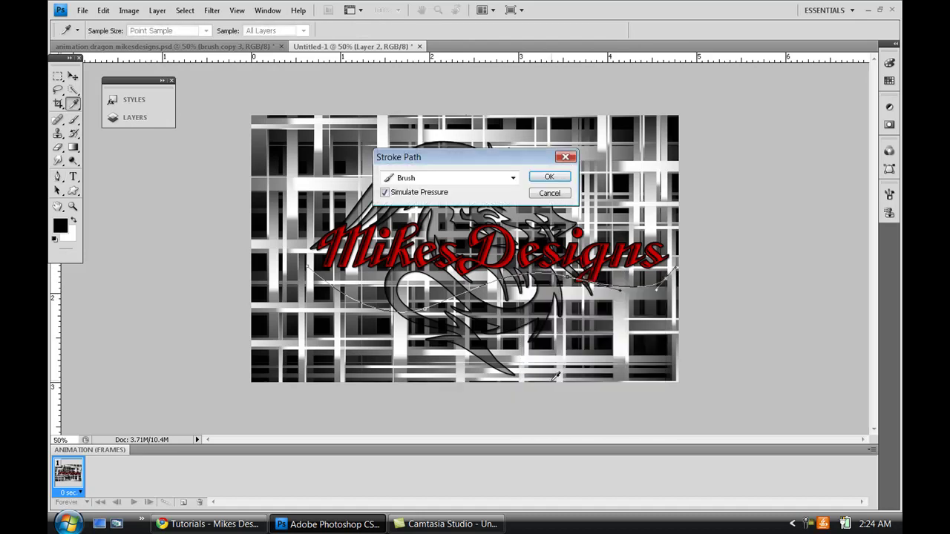
pyautogui.click(513, 179)
pyautogui.click(513, 179)
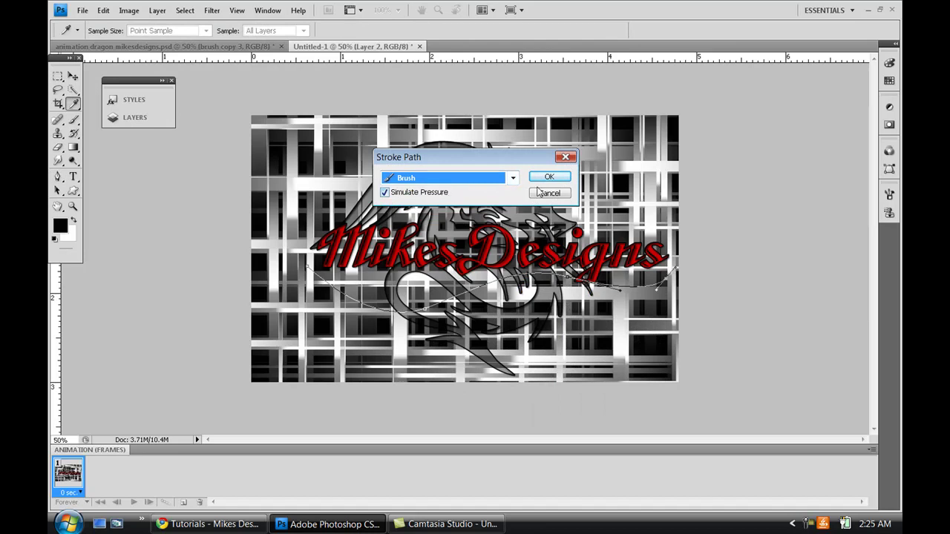
pyautogui.click(558, 179)
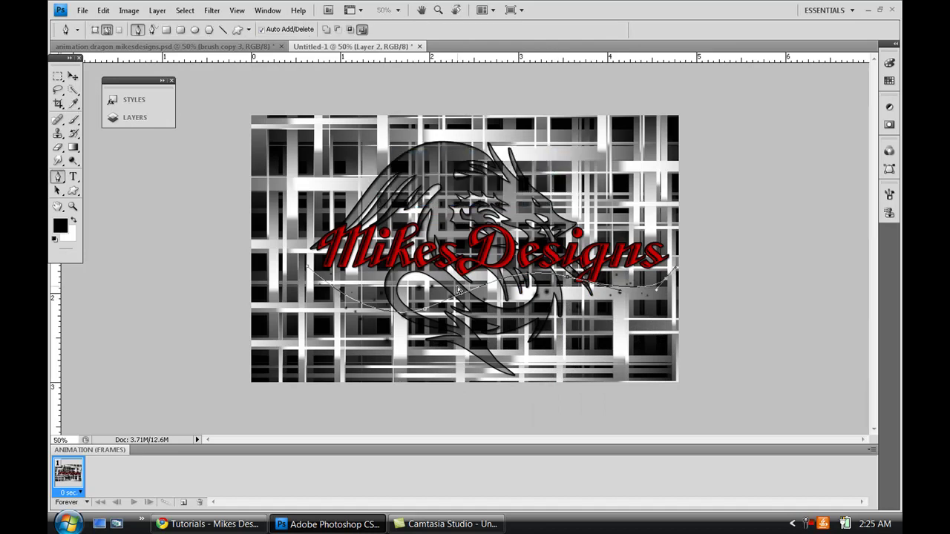
# Pick the 21 px soft round brush tip at 0% hardness from the Brush Preset picker
pyautogui.click(73, 118)
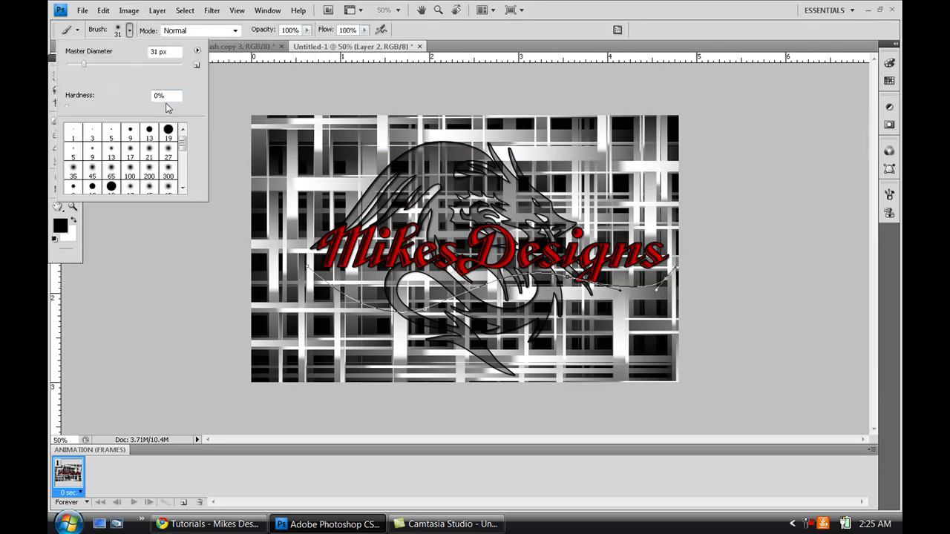
pyautogui.click(111, 152)
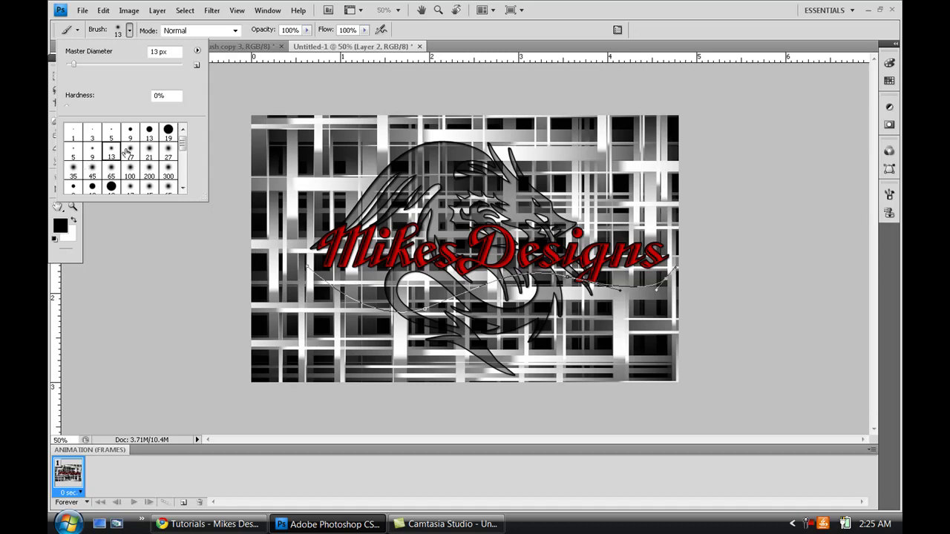
pyautogui.click(150, 153)
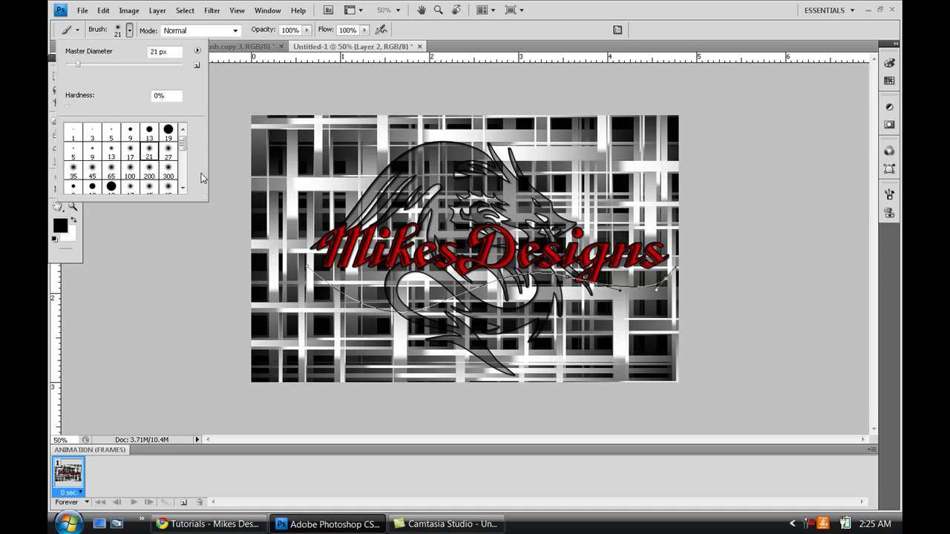
pyautogui.click(129, 31)
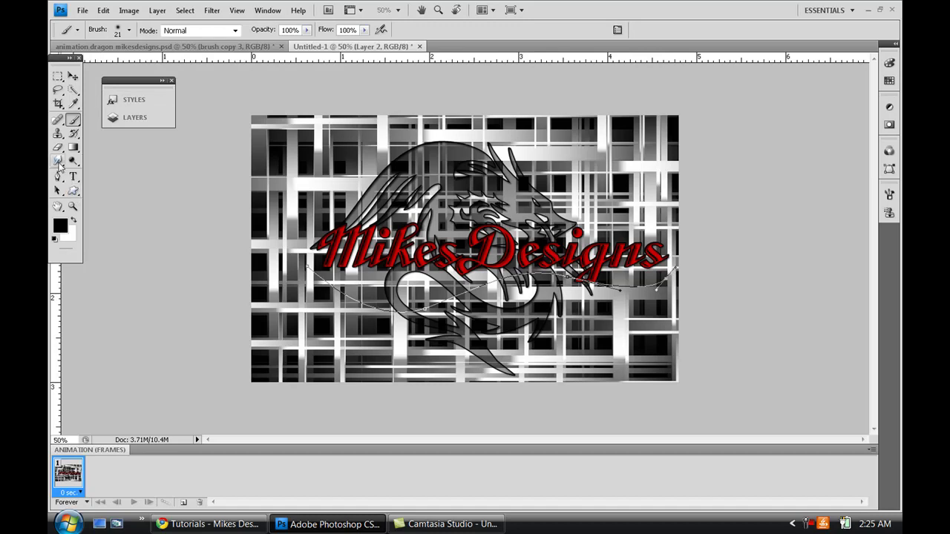
# Stroke the swoosh work path on Layer 2 with the 21 px soft Brush
pyautogui.click(57, 177)
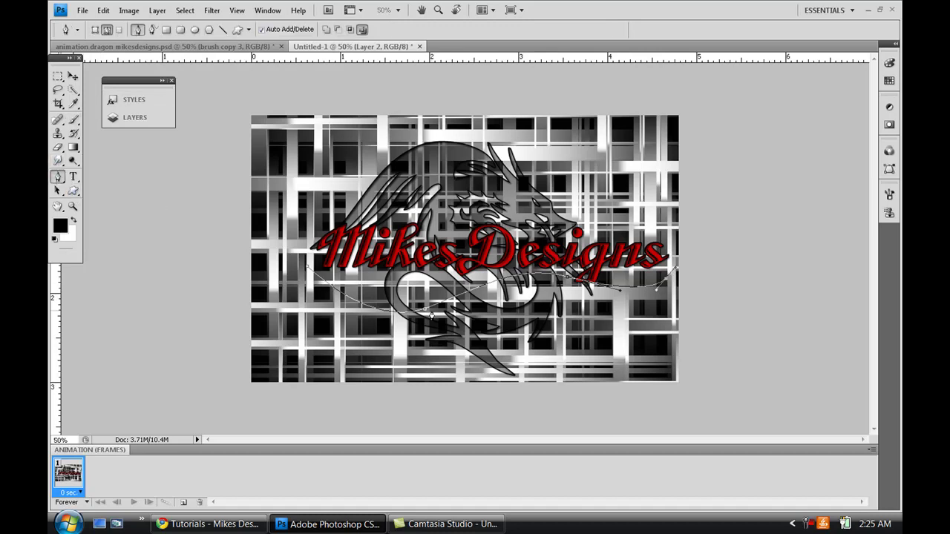
pyautogui.rightClick(450, 301)
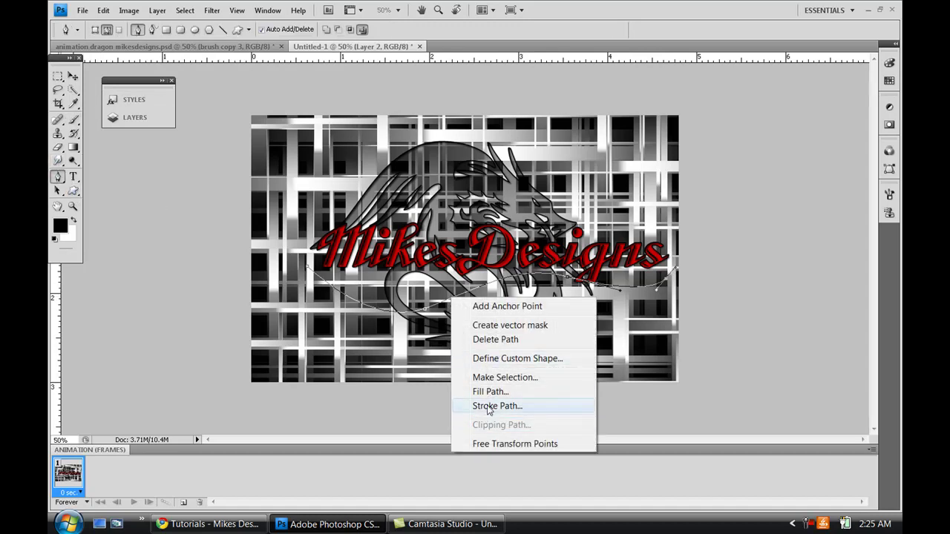
pyautogui.click(492, 404)
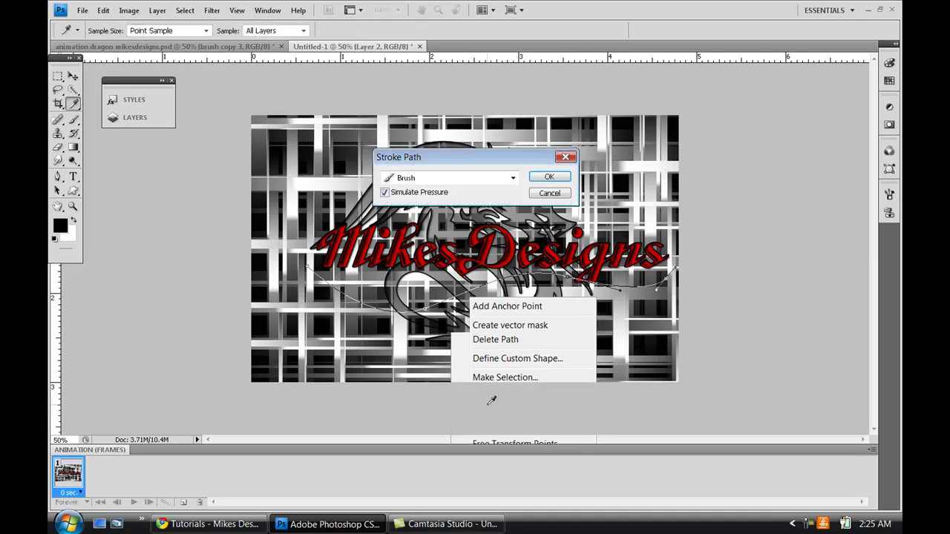
pyautogui.click(512, 178)
pyautogui.click(514, 180)
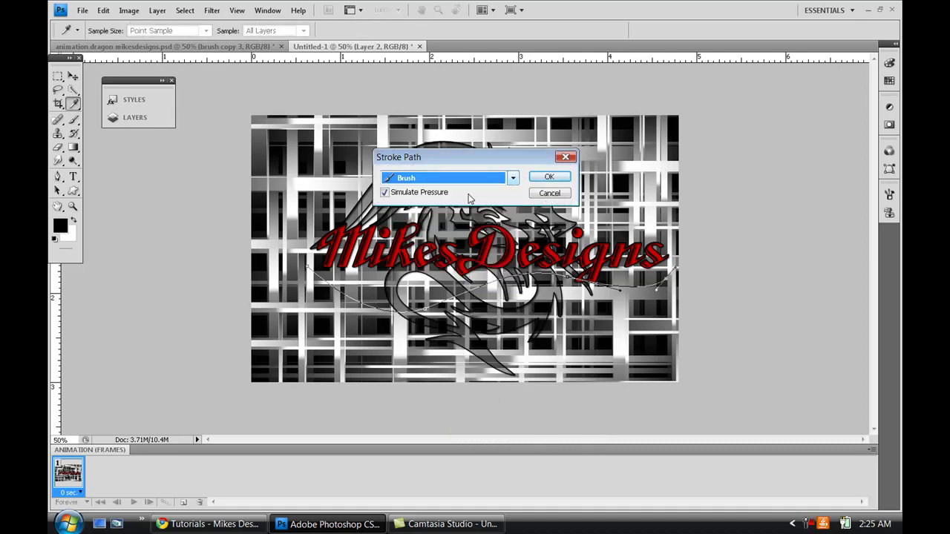
pyautogui.click(547, 178)
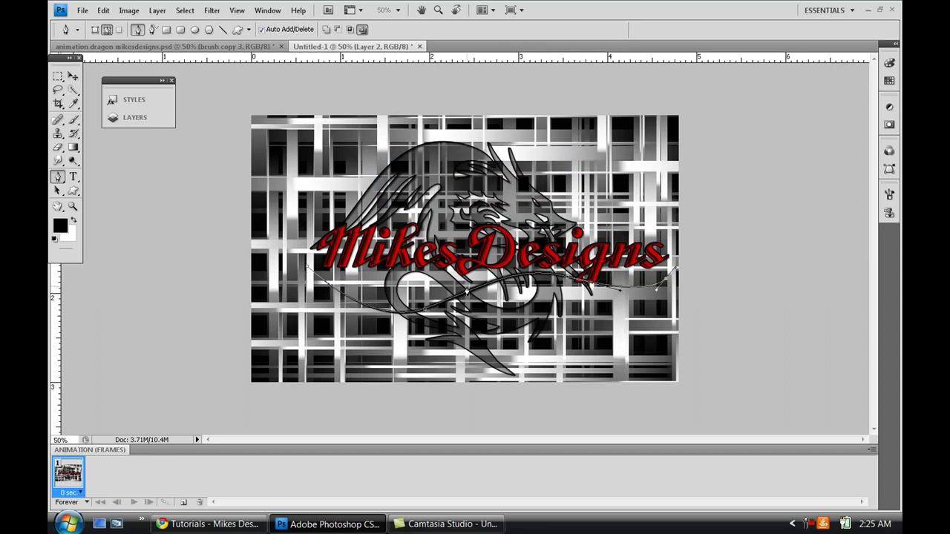
# Delete the work path now that the swoosh has been stroked
pyautogui.rightClick(468, 298)
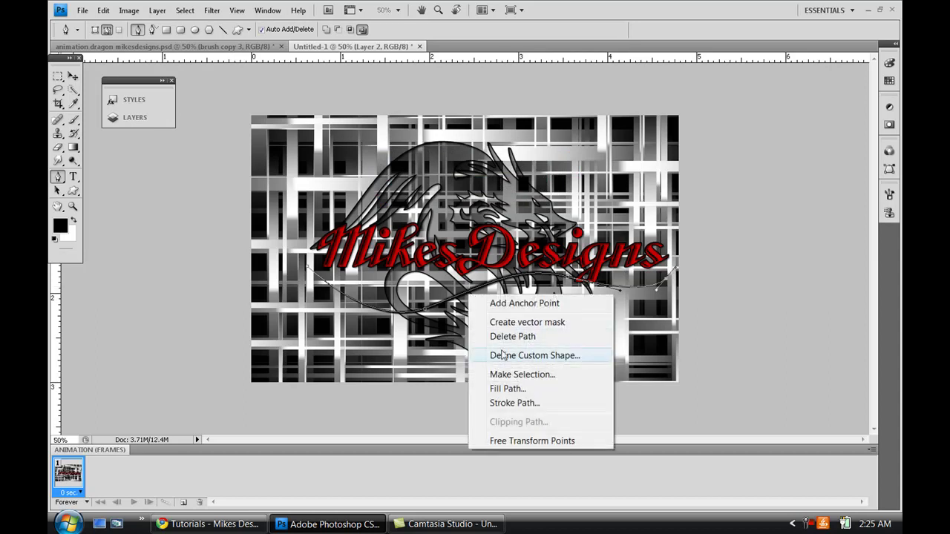
pyautogui.click(507, 340)
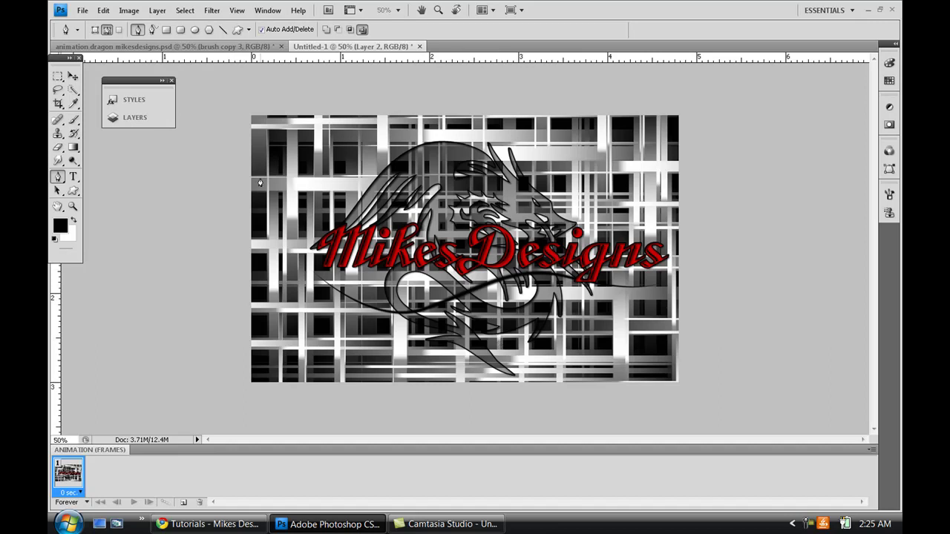
pyautogui.click(73, 76)
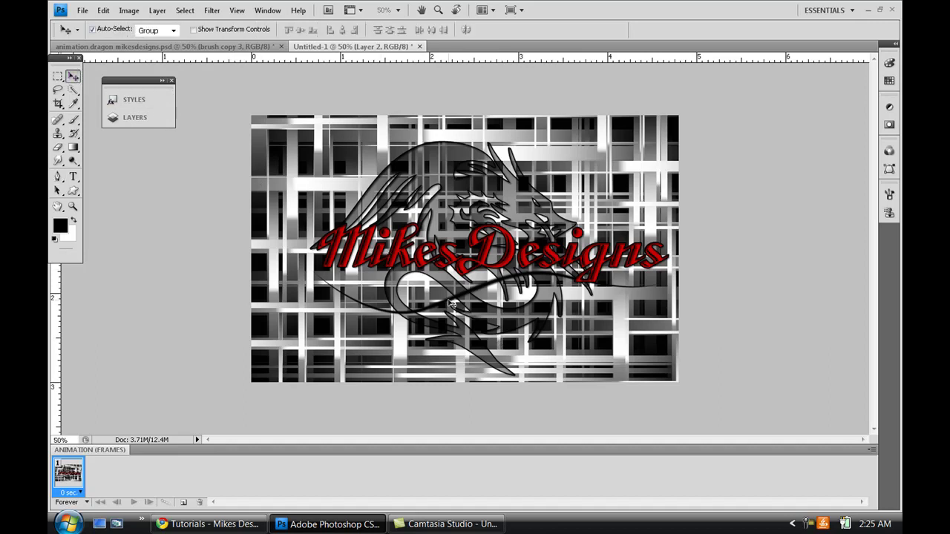
# Give Layer 2 a white Stroke layer style with a 1 px size
pyautogui.click(158, 119)
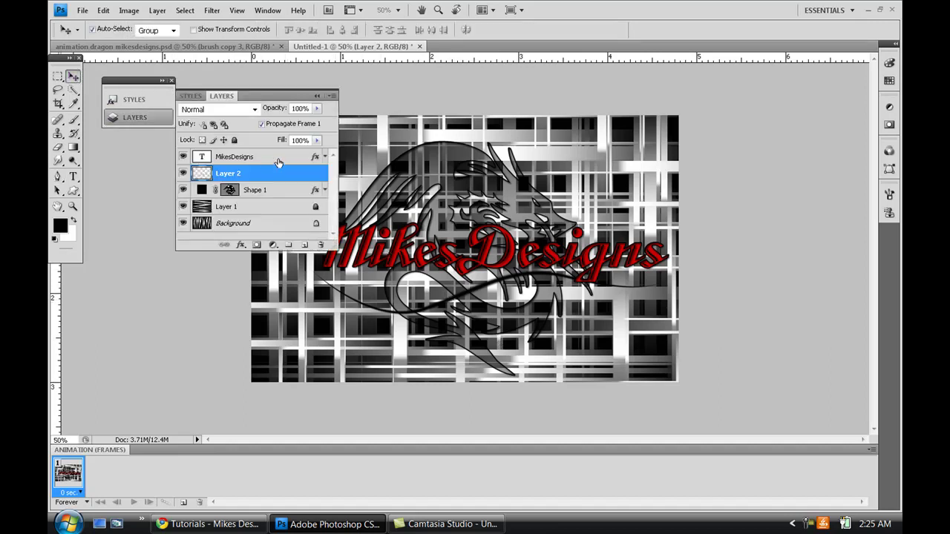
pyautogui.doubleClick(282, 175)
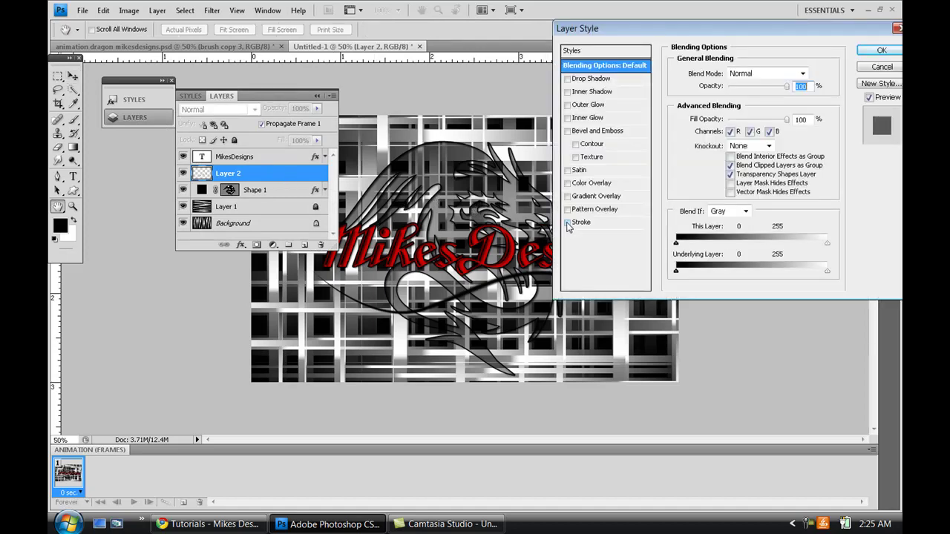
pyautogui.click(568, 223)
pyautogui.click(584, 224)
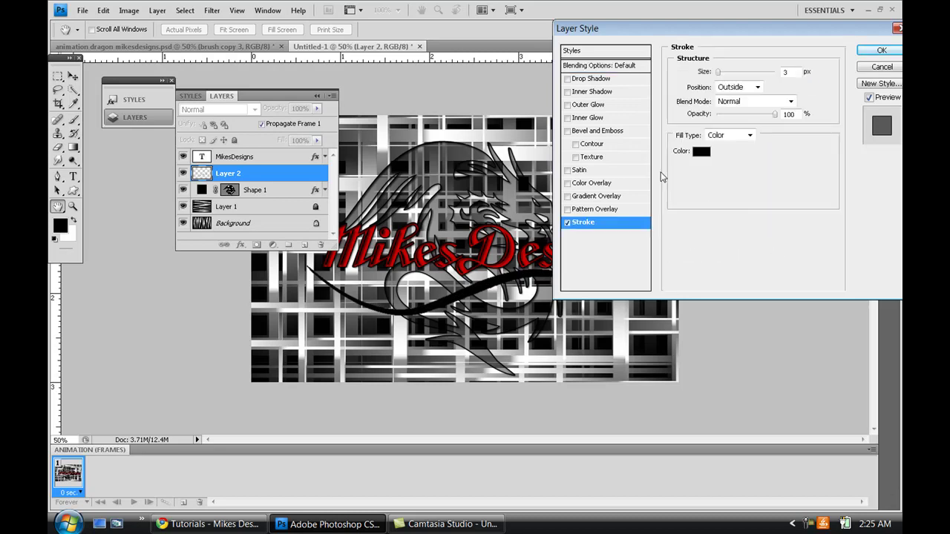
pyautogui.click(701, 151)
pyautogui.click(594, 264)
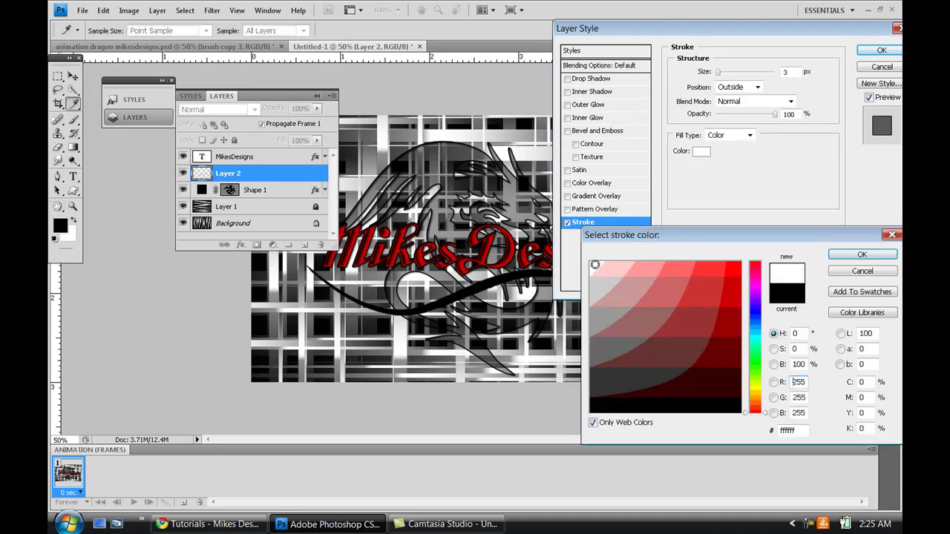
pyautogui.click(861, 254)
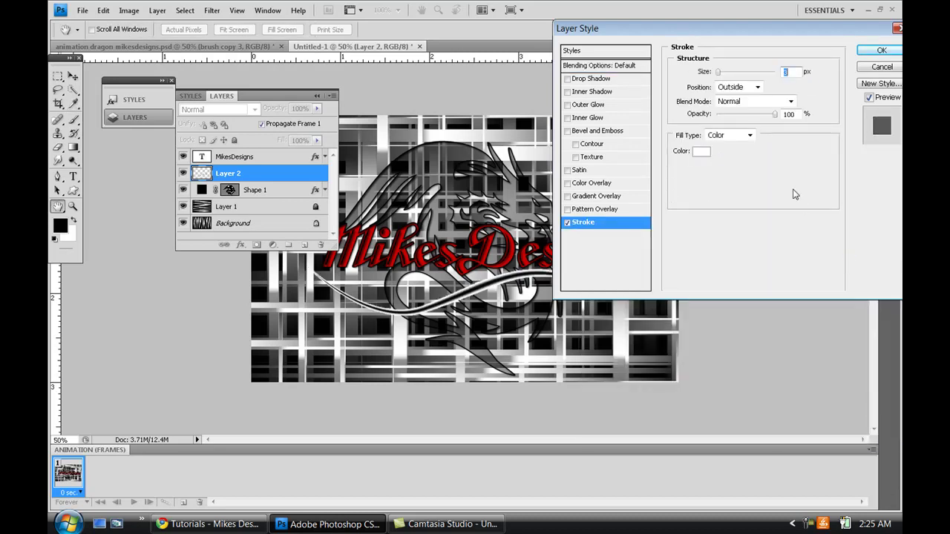
pyautogui.write('1')
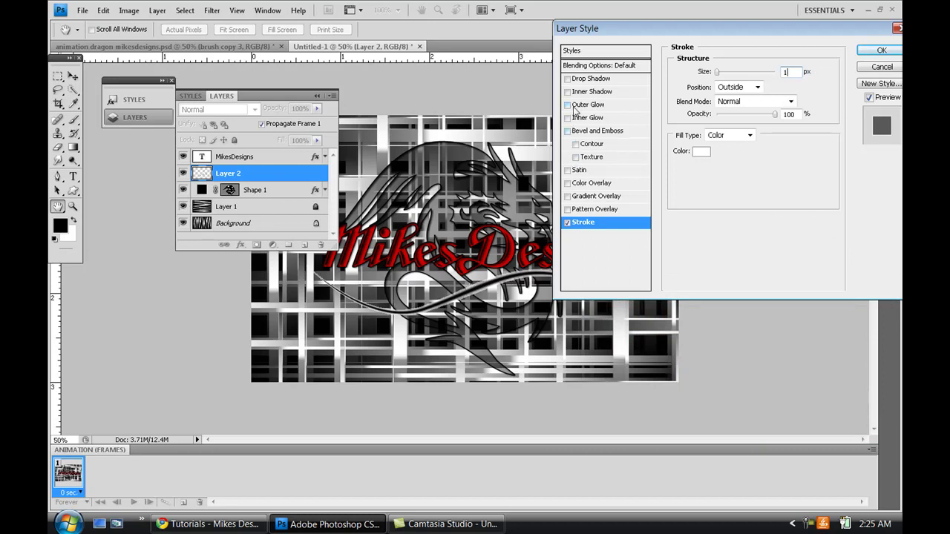
# Add a red (ff0000) Inner Shadow in Normal blend mode at 28% opacity
pyautogui.click(598, 97)
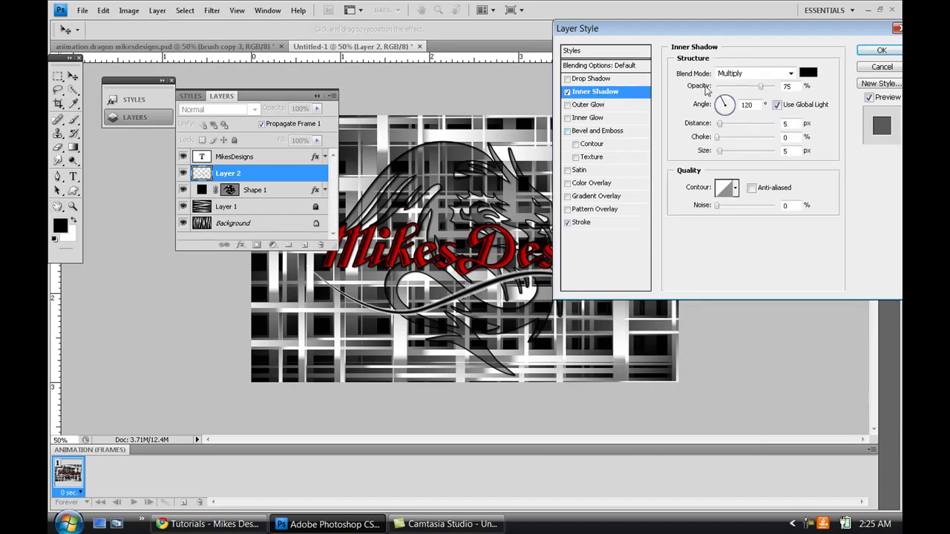
pyautogui.click(808, 73)
pyautogui.click(733, 268)
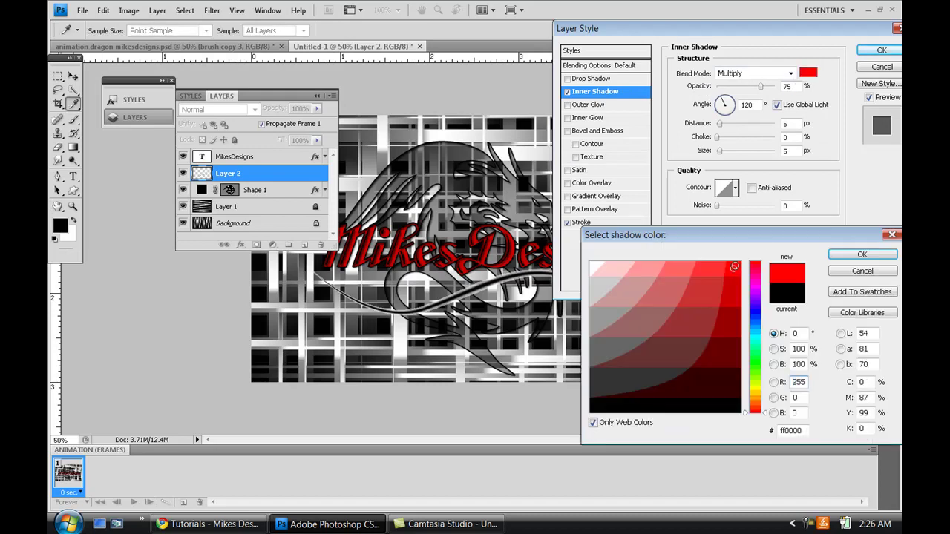
pyautogui.click(834, 256)
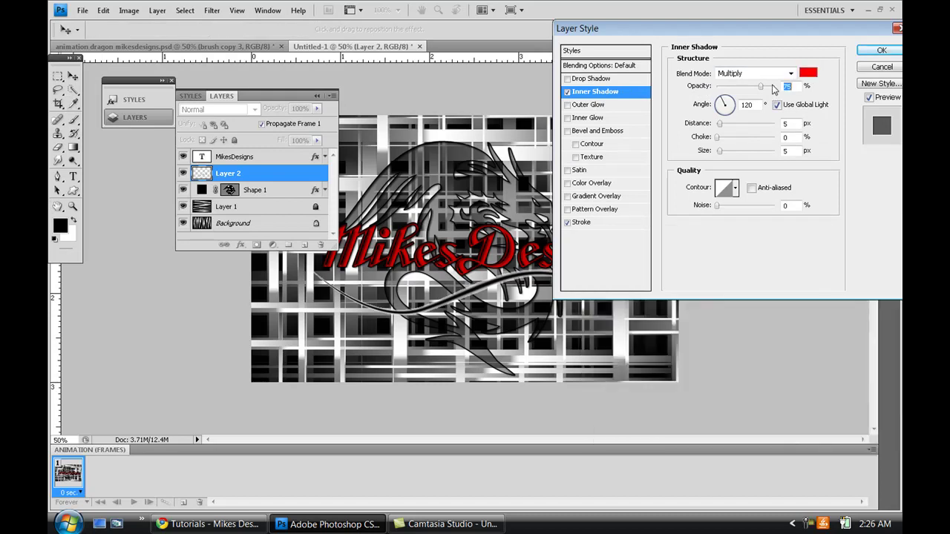
pyautogui.click(790, 72)
pyautogui.click(779, 87)
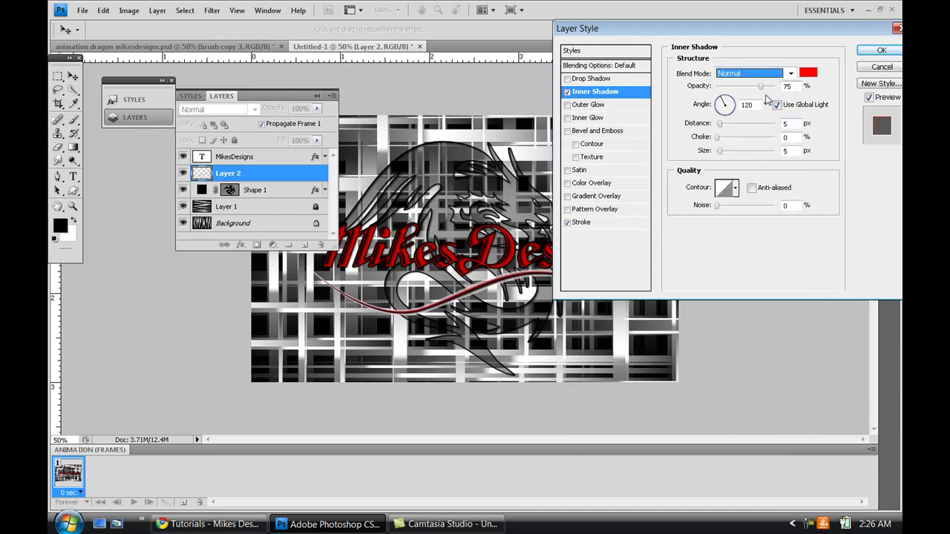
pyautogui.moveTo(760, 87); pyautogui.dragTo(750, 91)
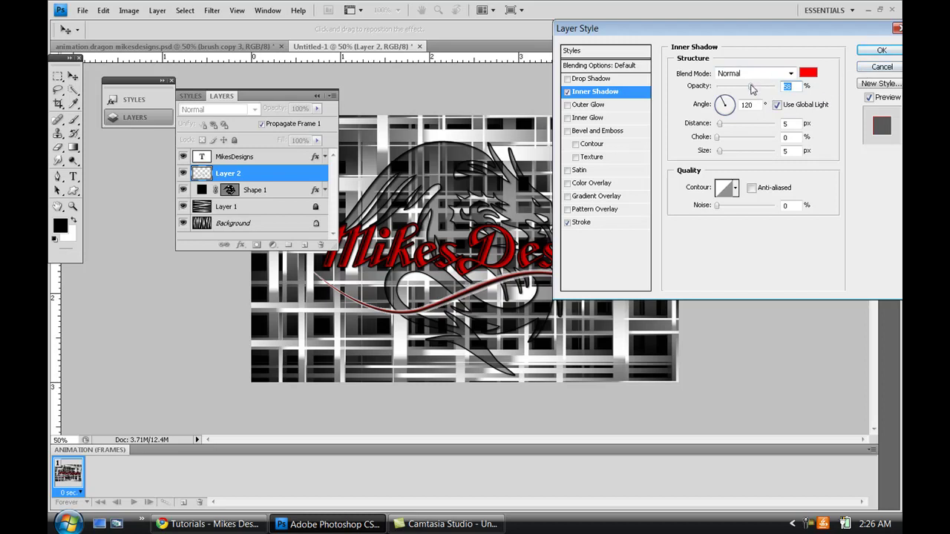
pyautogui.moveTo(752, 89); pyautogui.dragTo(733, 90)
# Add a 13 px Drop Shadow and apply the layer styles
pyautogui.click(567, 78)
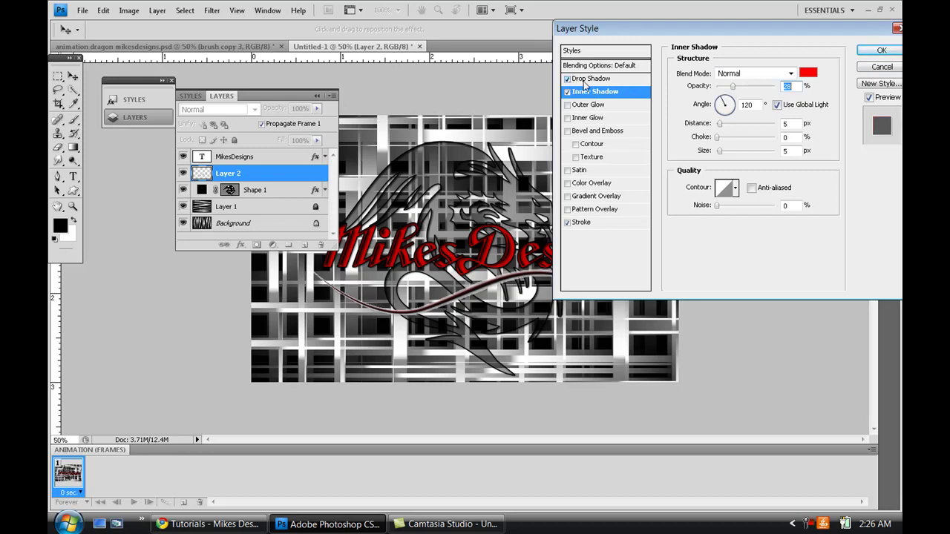
pyautogui.click(586, 79)
pyautogui.moveTo(719, 153); pyautogui.dragTo(723, 153)
pyautogui.click(876, 52)
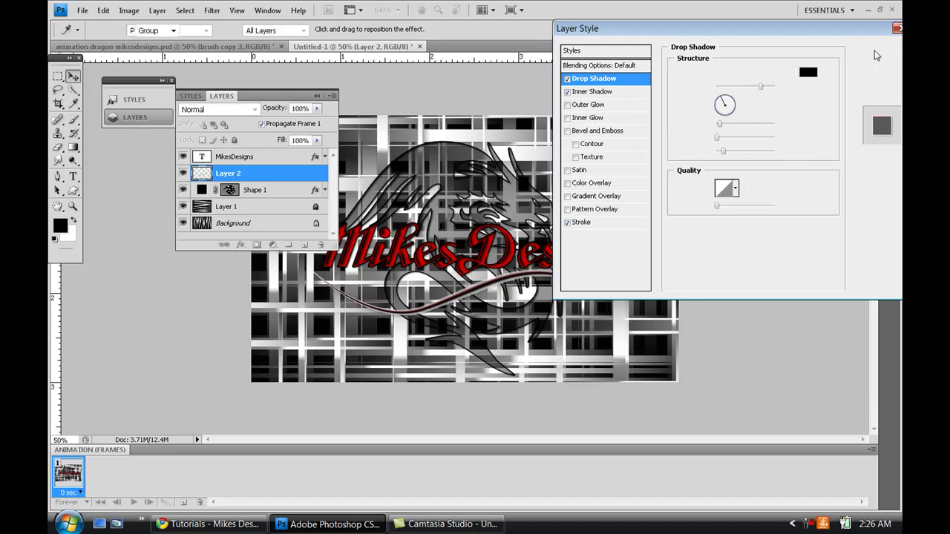
# Collapse the Layers panel back into the dock to reveal the finished design
pyautogui.click(316, 95)
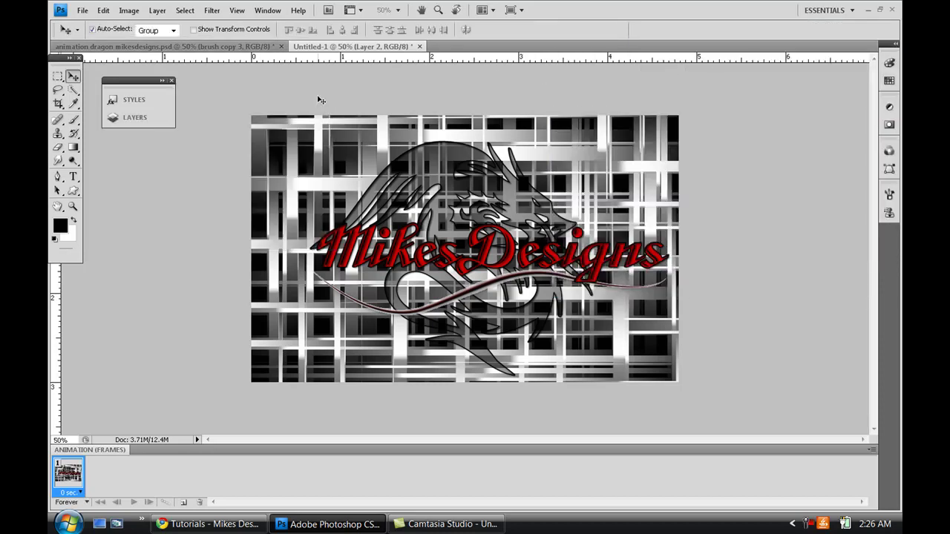